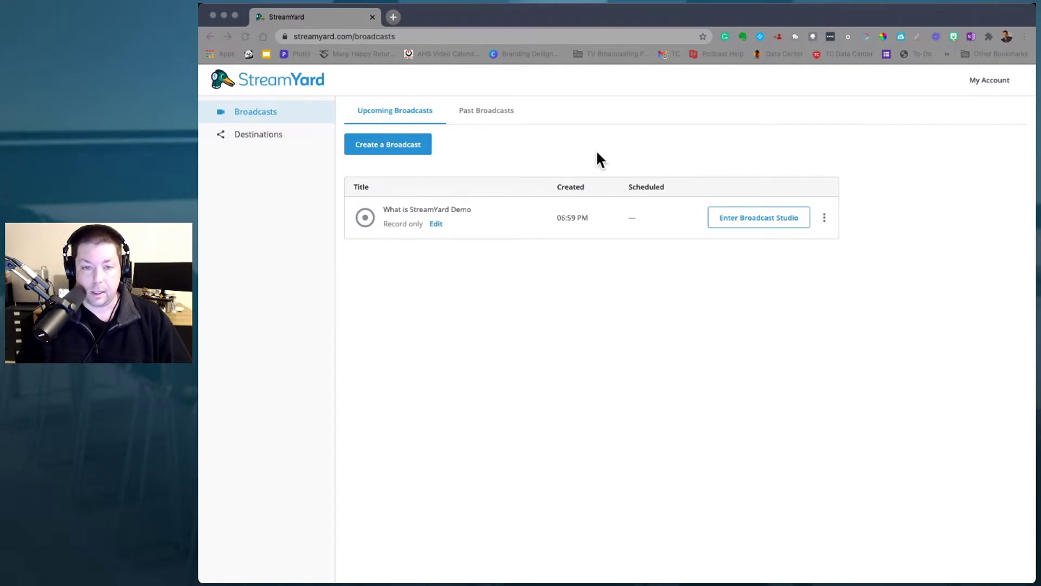
pyautogui.click(488, 114)
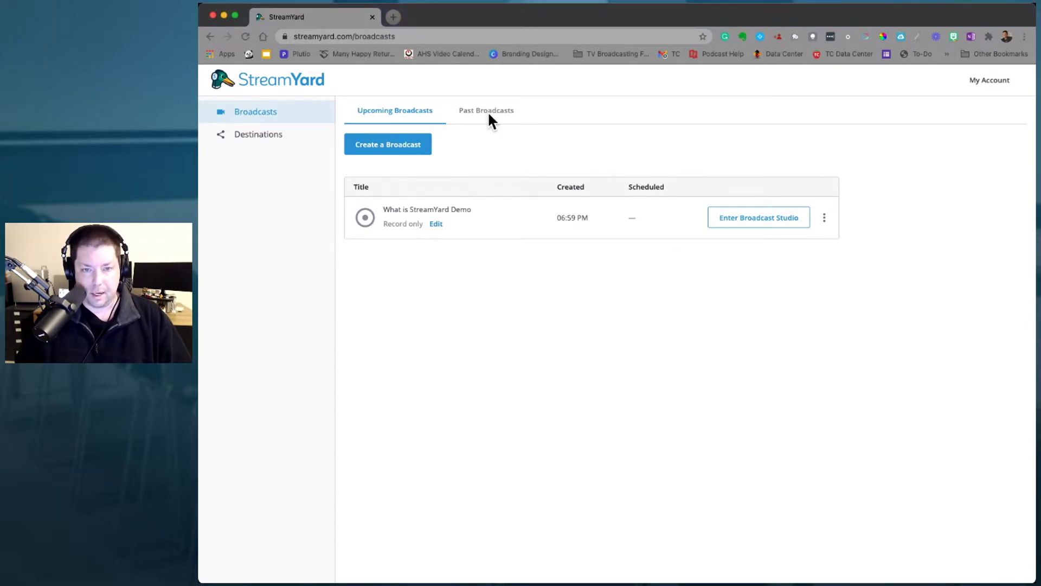
pyautogui.click(488, 114)
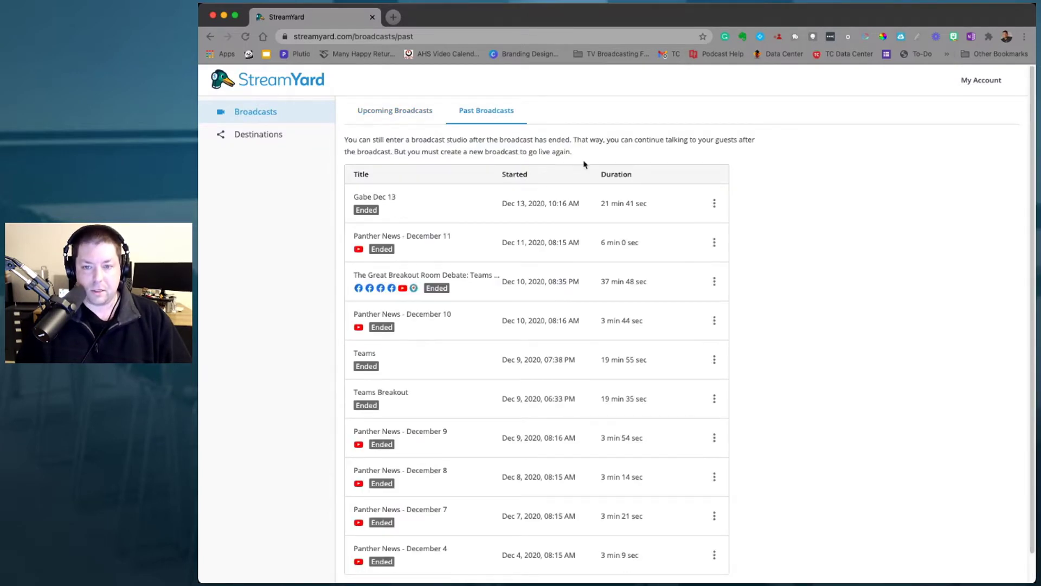
pyautogui.click(712, 205)
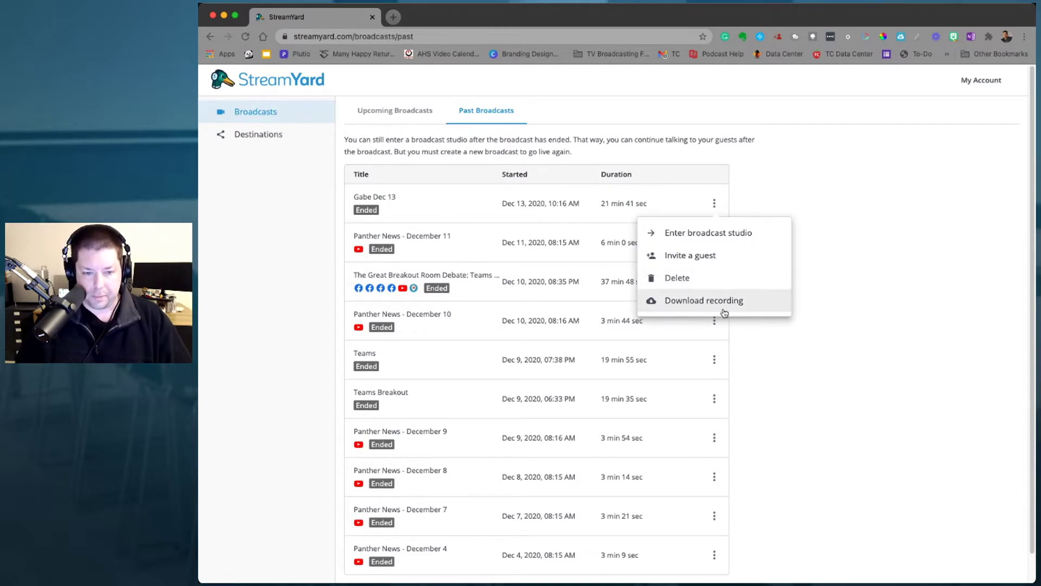
pyautogui.click(959, 289)
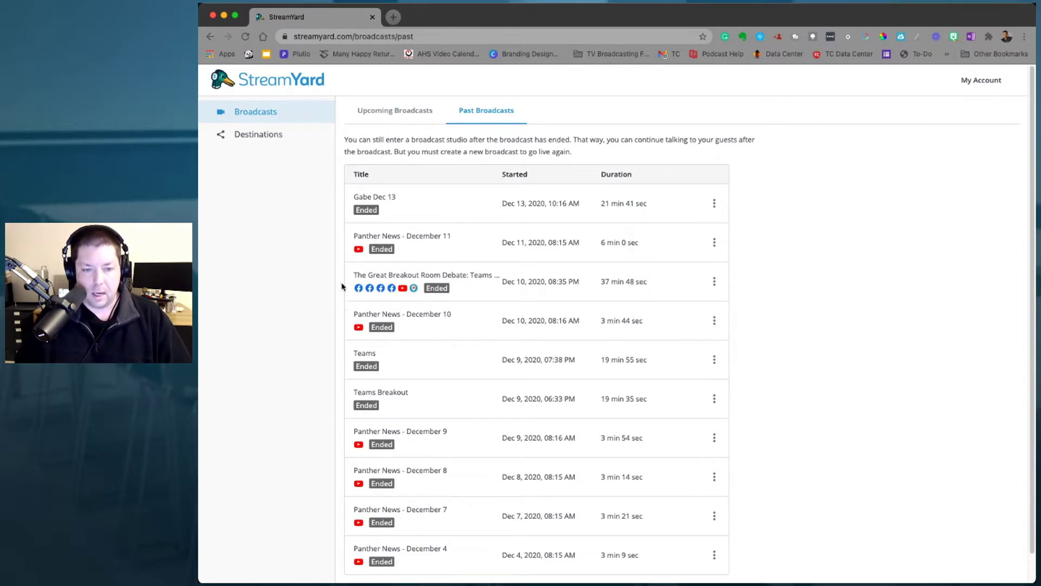
pyautogui.click(714, 281)
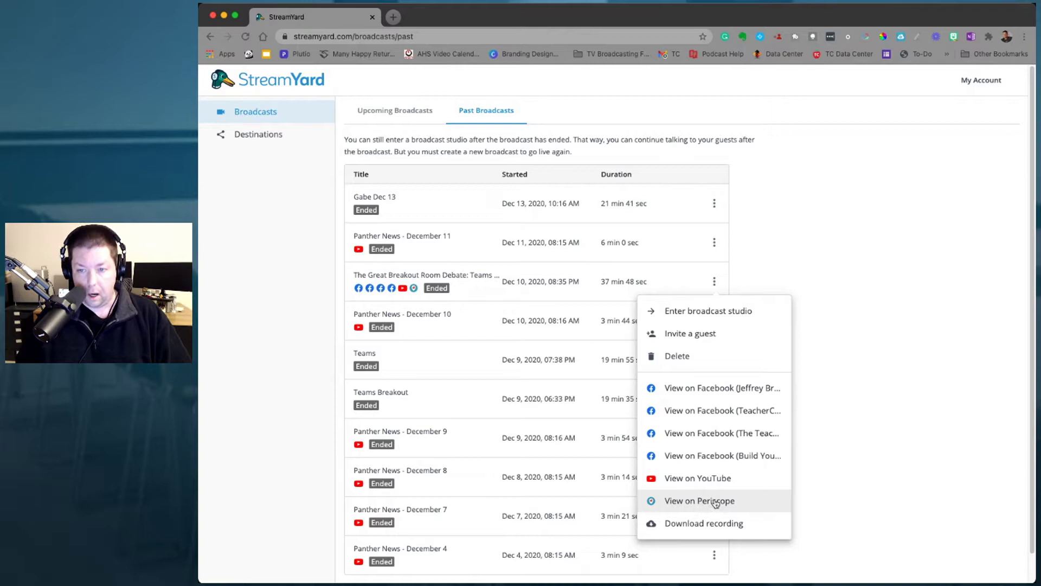
pyautogui.click(797, 149)
pyautogui.click(427, 111)
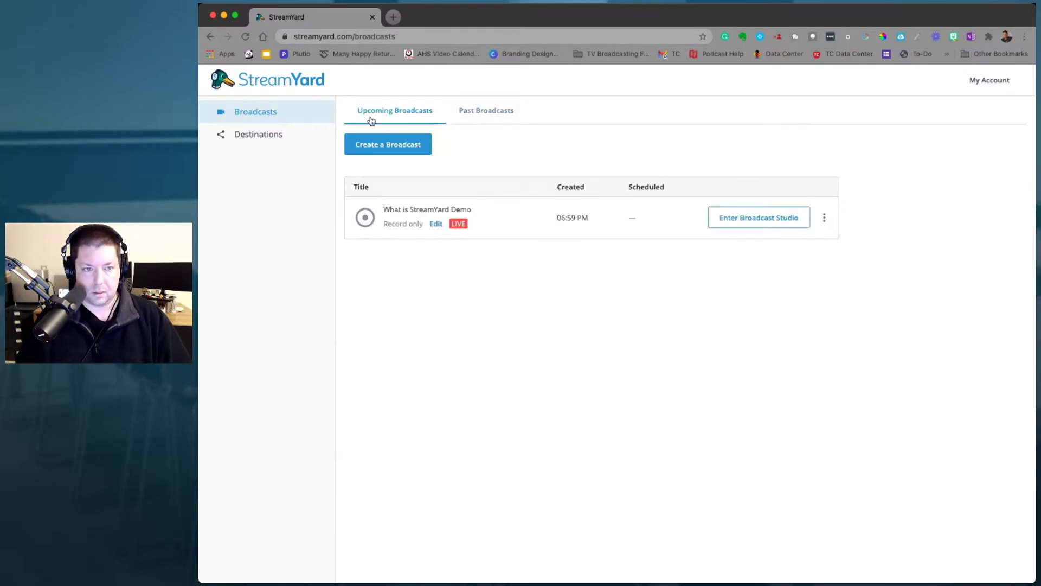
pyautogui.click(269, 137)
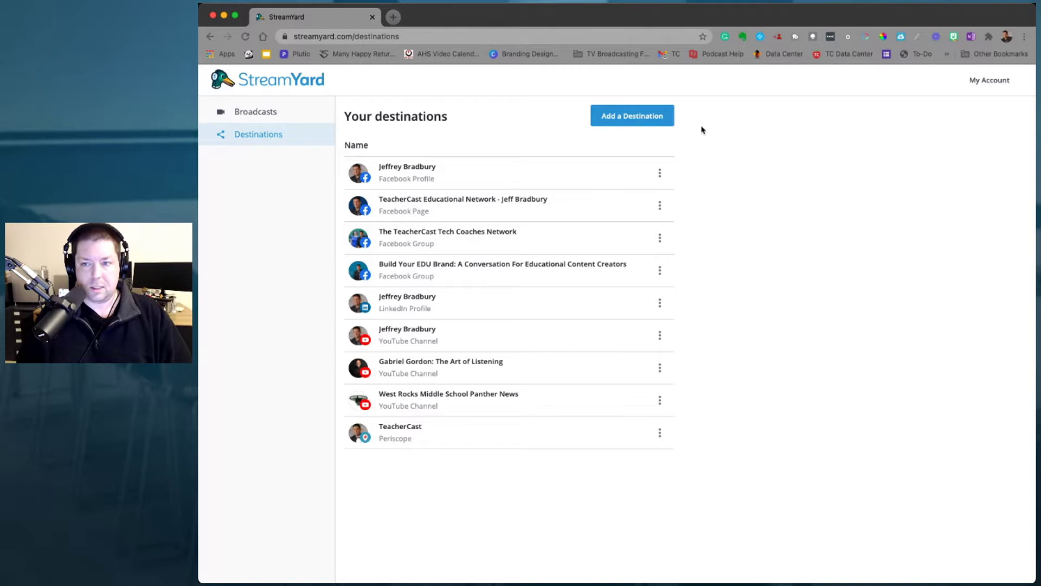
pyautogui.click(1009, 81)
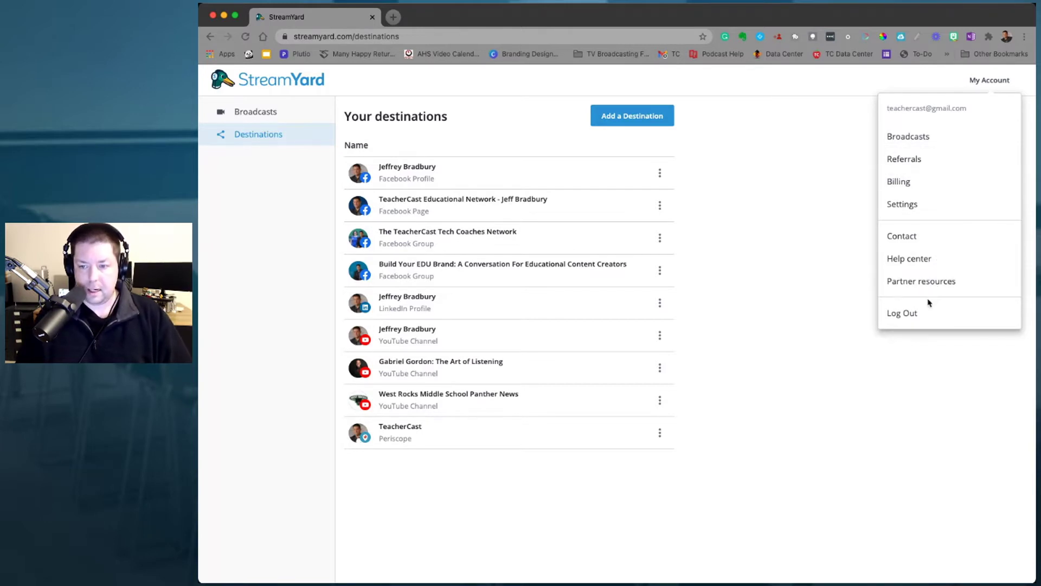
pyautogui.click(759, 127)
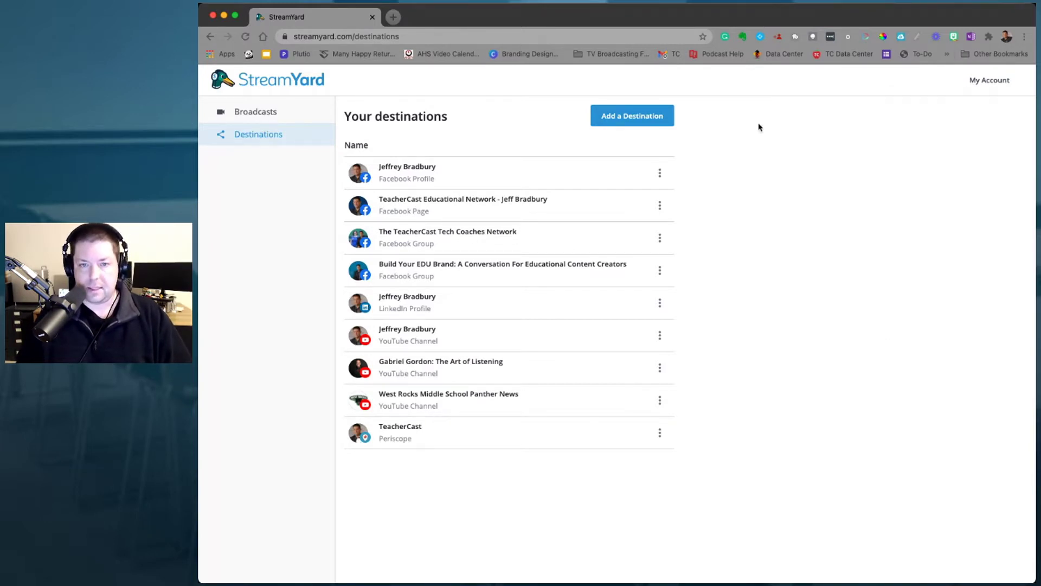
pyautogui.click(283, 110)
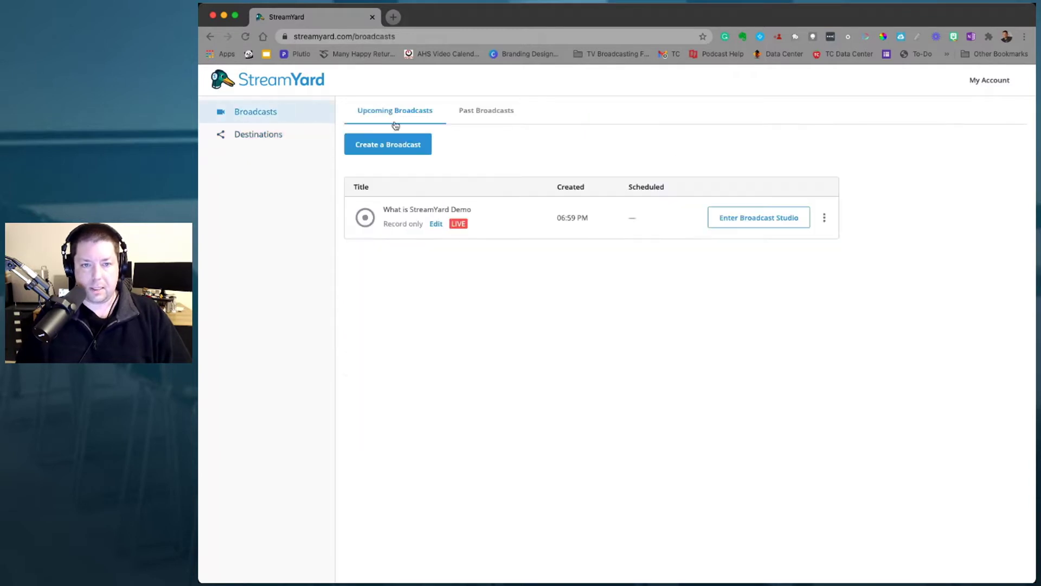
# Create a record-only broadcast with no destination, titled 'My StreamYard Demo'
pyautogui.click(400, 143)
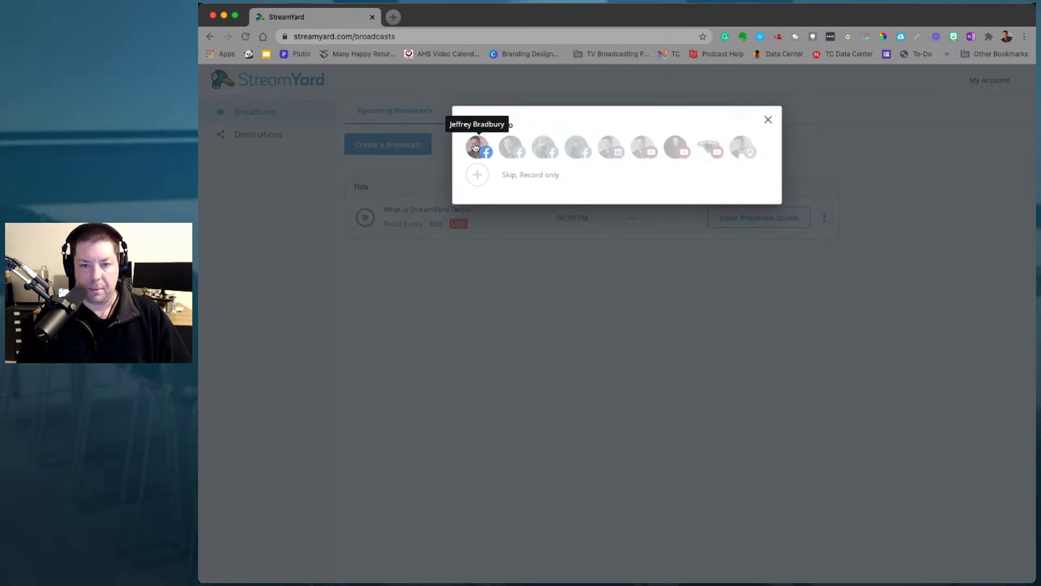
pyautogui.click(524, 179)
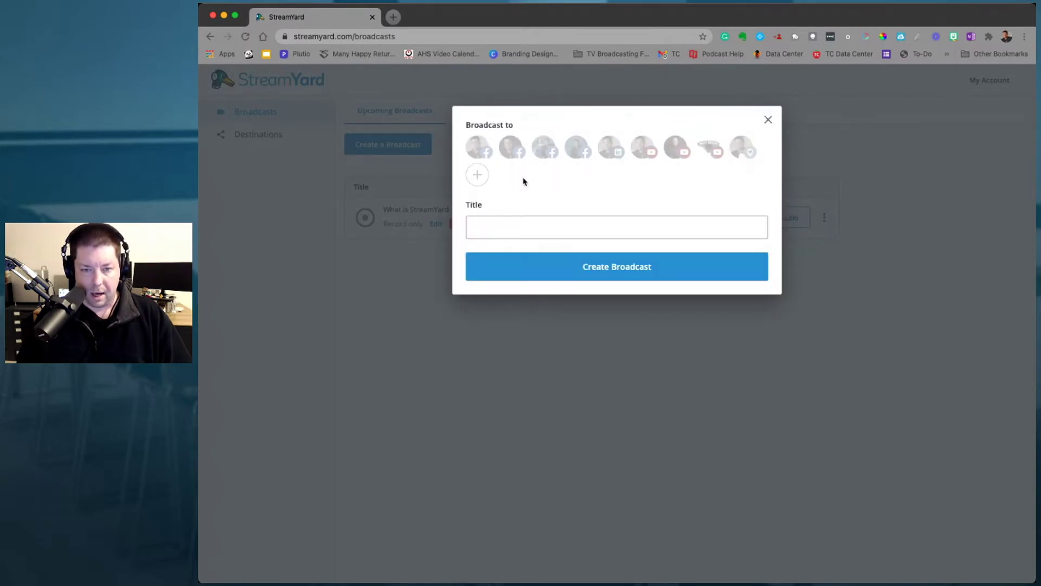
pyautogui.click(515, 223)
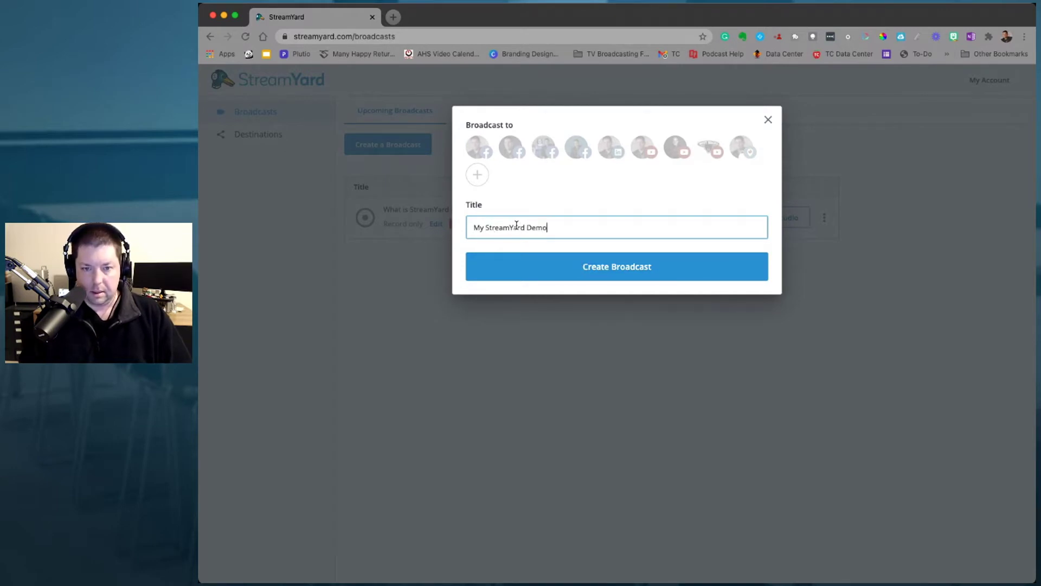
pyautogui.click(585, 258)
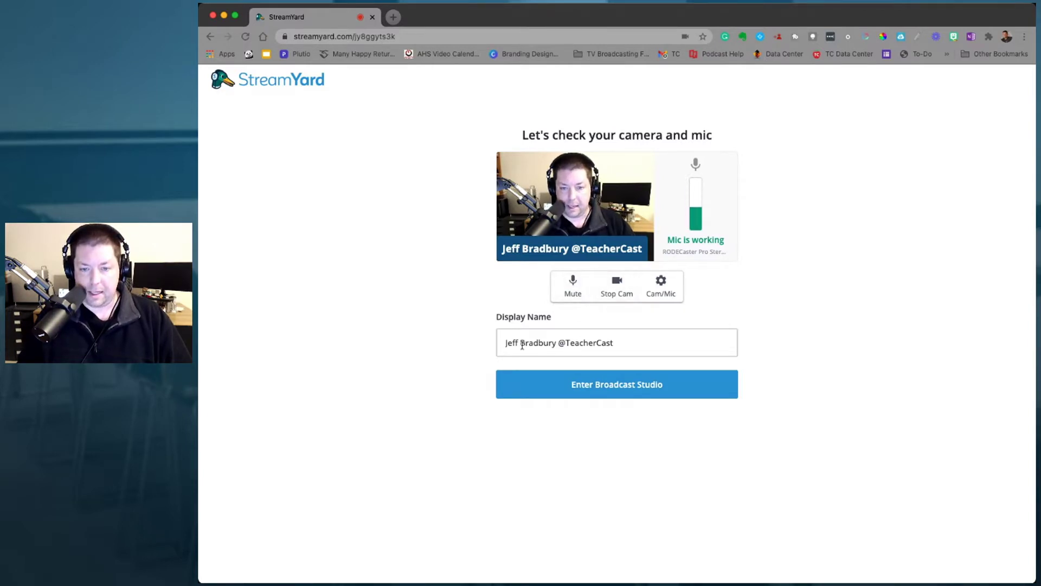
pyautogui.click(660, 285)
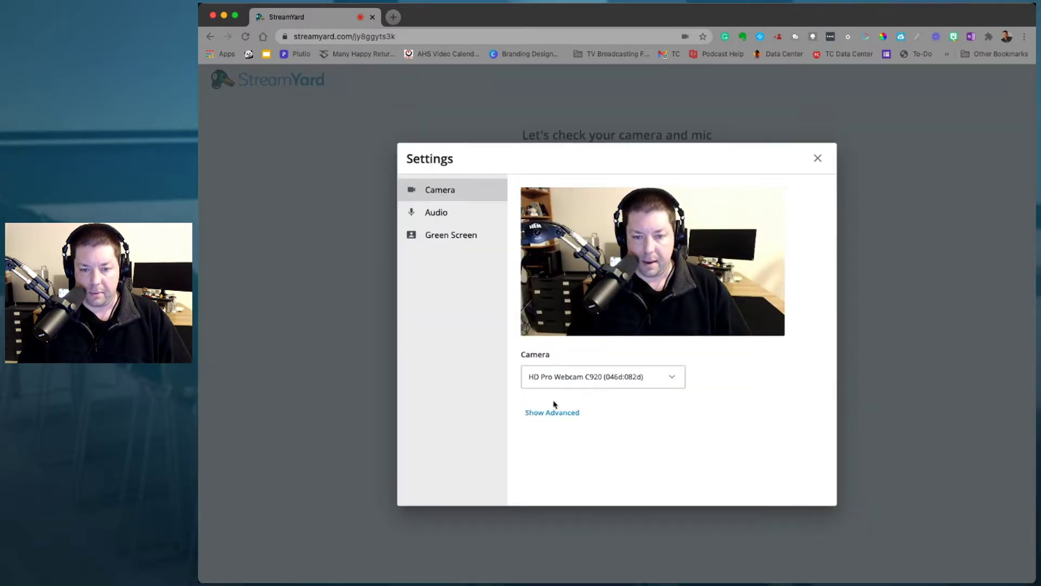
pyautogui.click(540, 414)
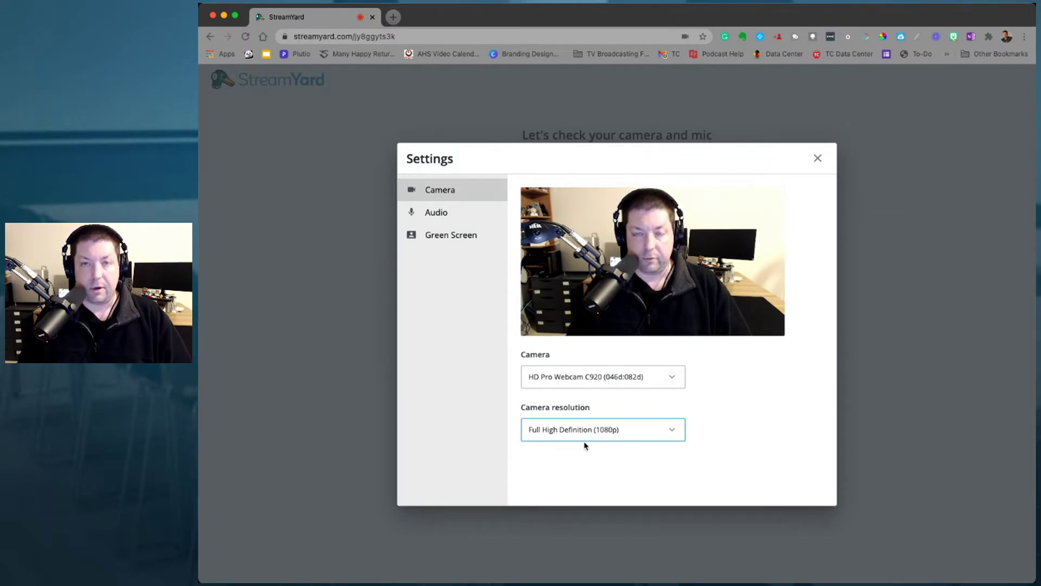
pyautogui.click(429, 217)
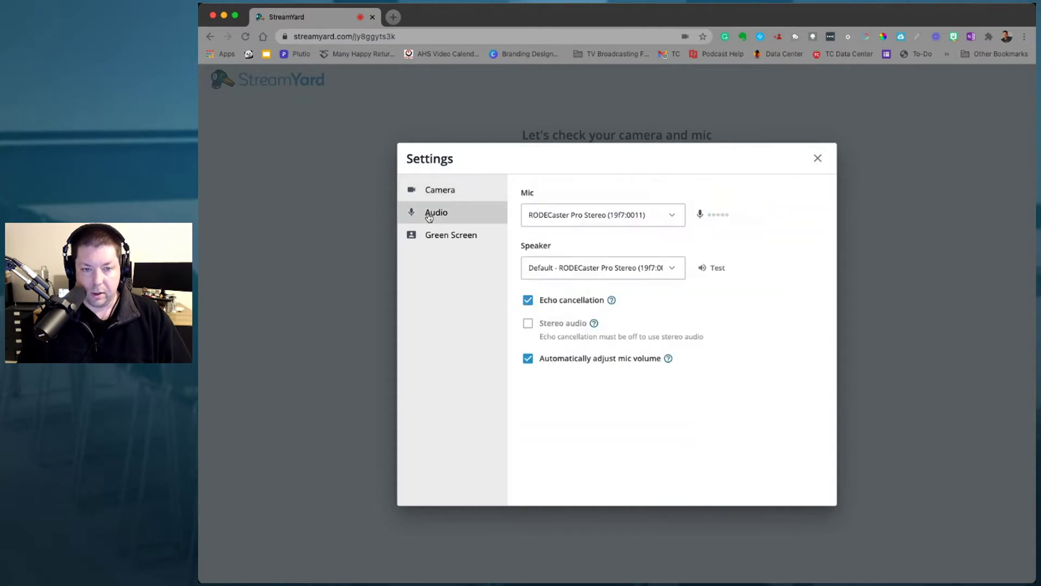
pyautogui.click(456, 244)
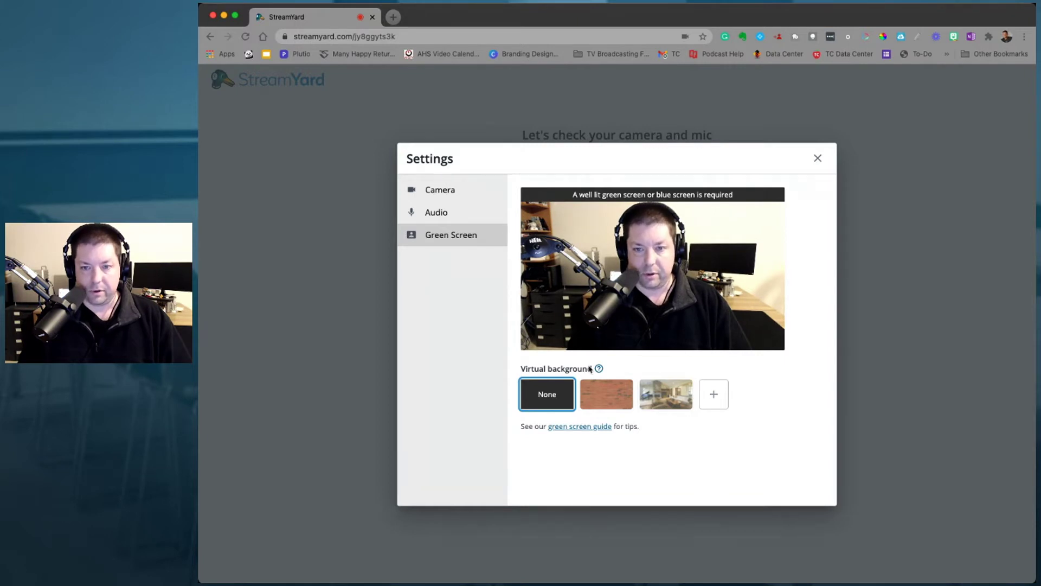
pyautogui.click(818, 157)
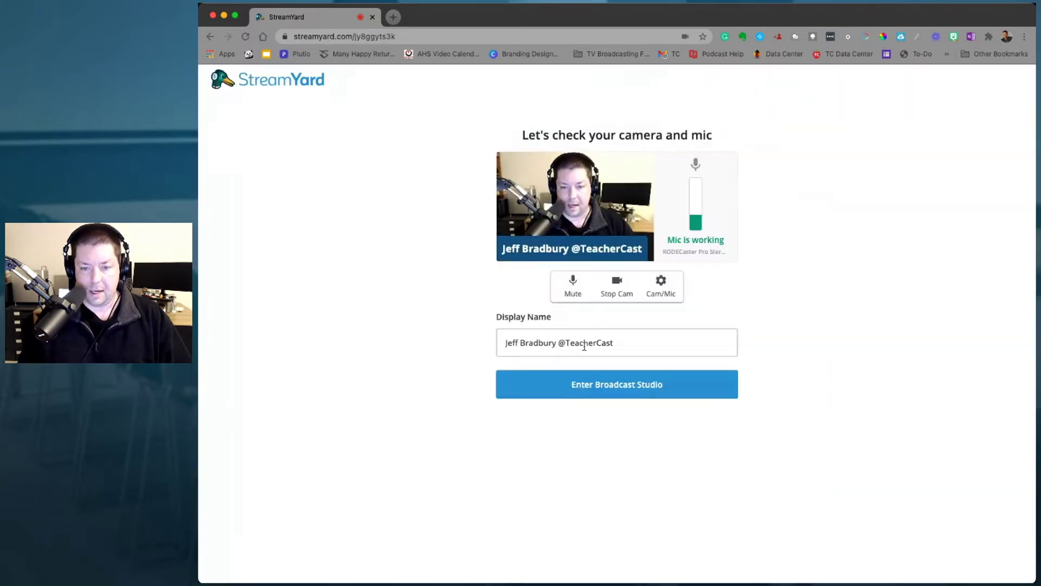
# Enter the My StreamYard Demo studio, dismiss the notice, and add your webcam to the stage
pyautogui.click(595, 387)
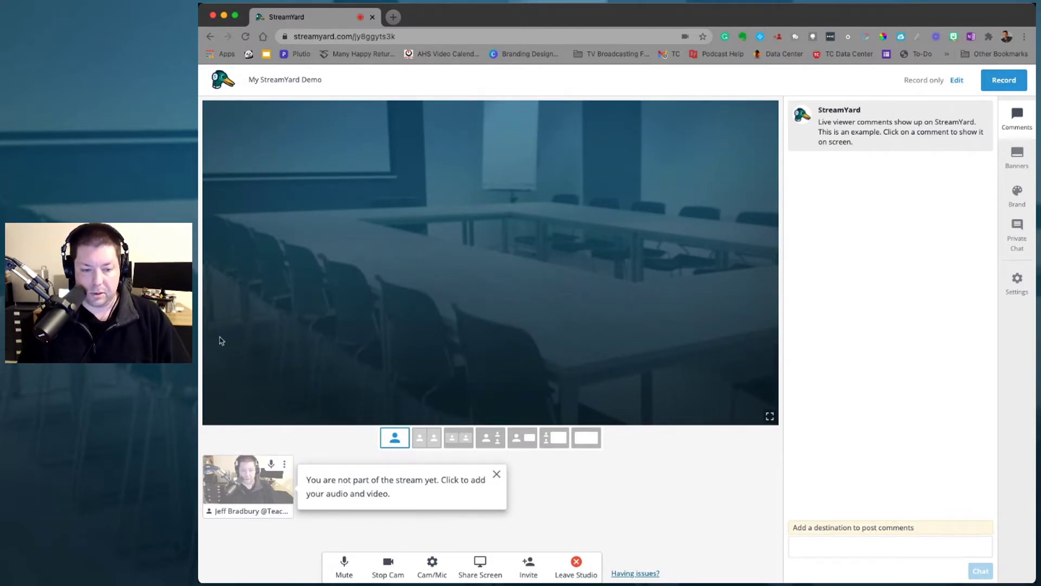
pyautogui.click(497, 474)
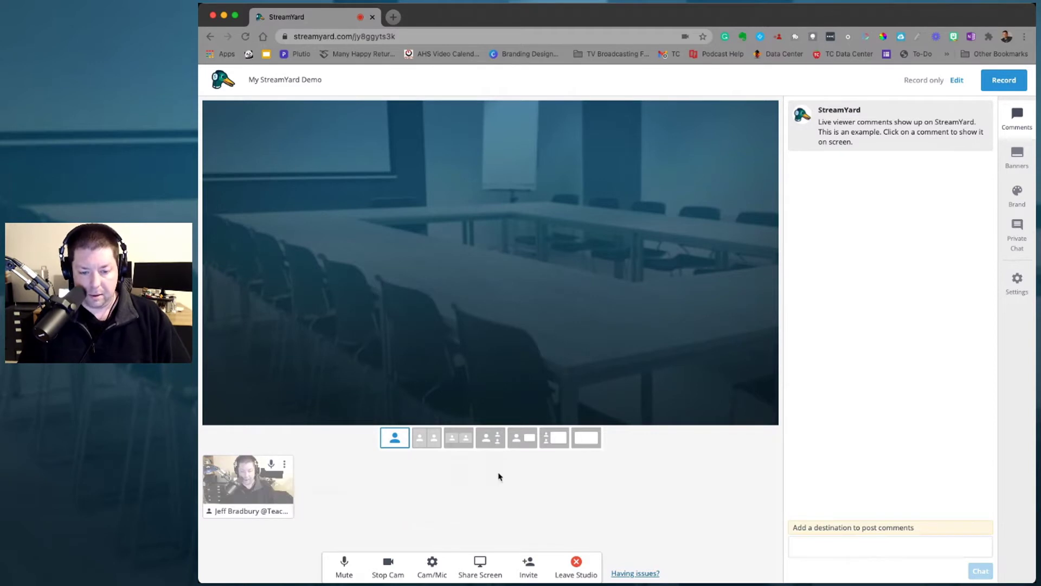
pyautogui.click(250, 488)
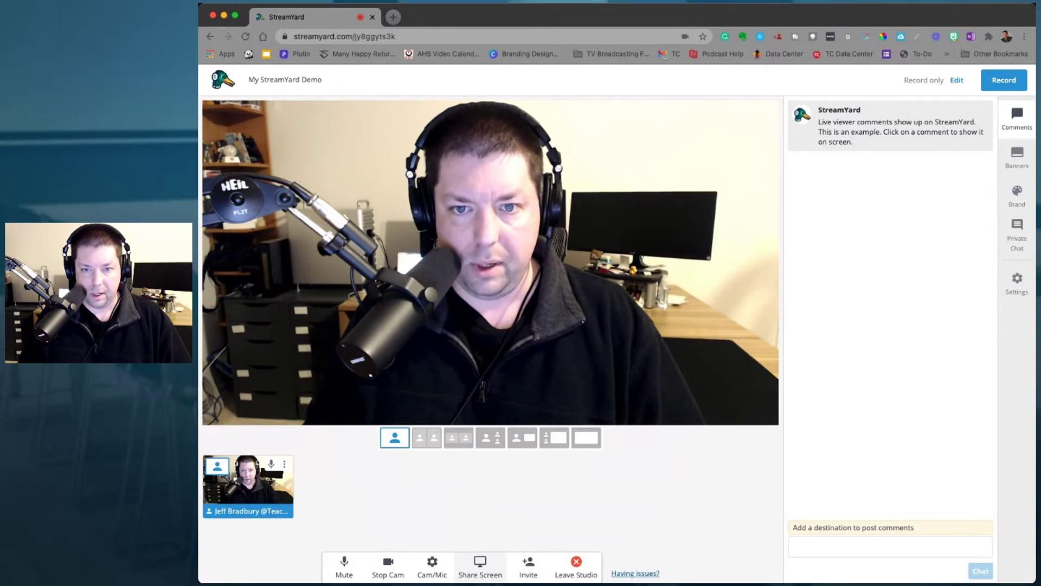
# Share your screen into the studio and cycle layouts, ending on the share-only full-screen layout
pyautogui.click(480, 567)
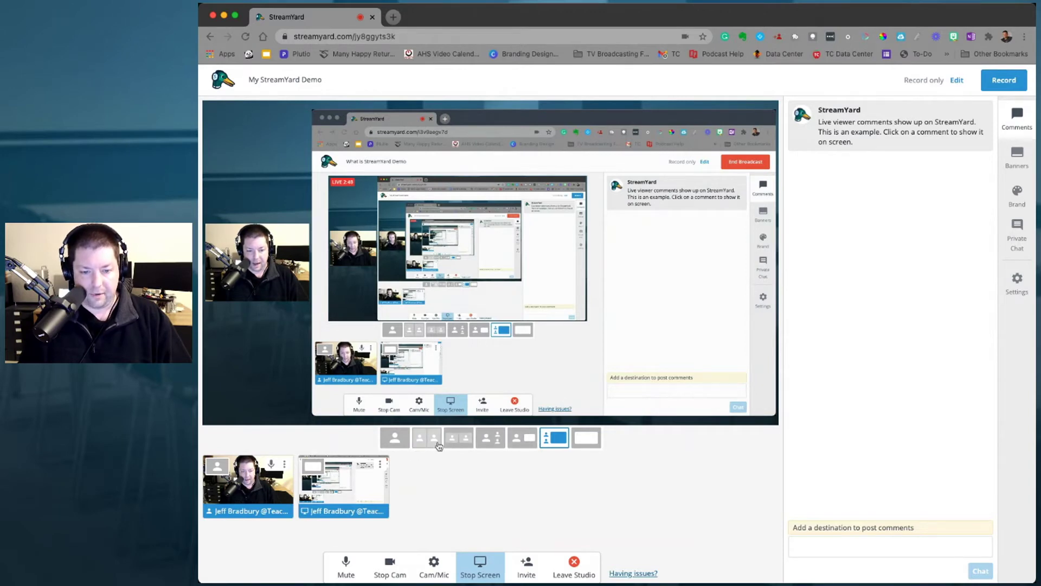
pyautogui.click(418, 444)
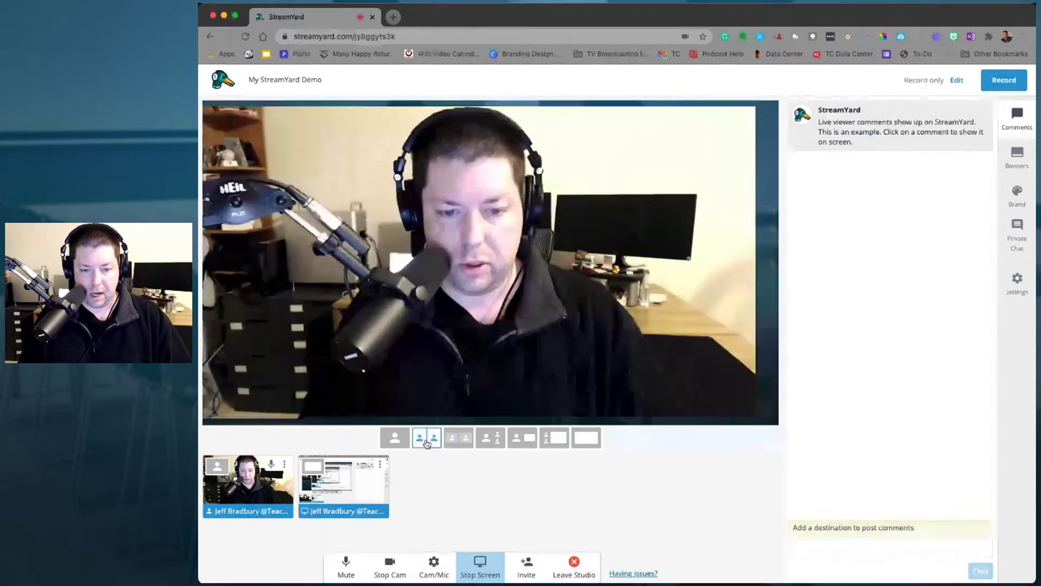
pyautogui.click(490, 438)
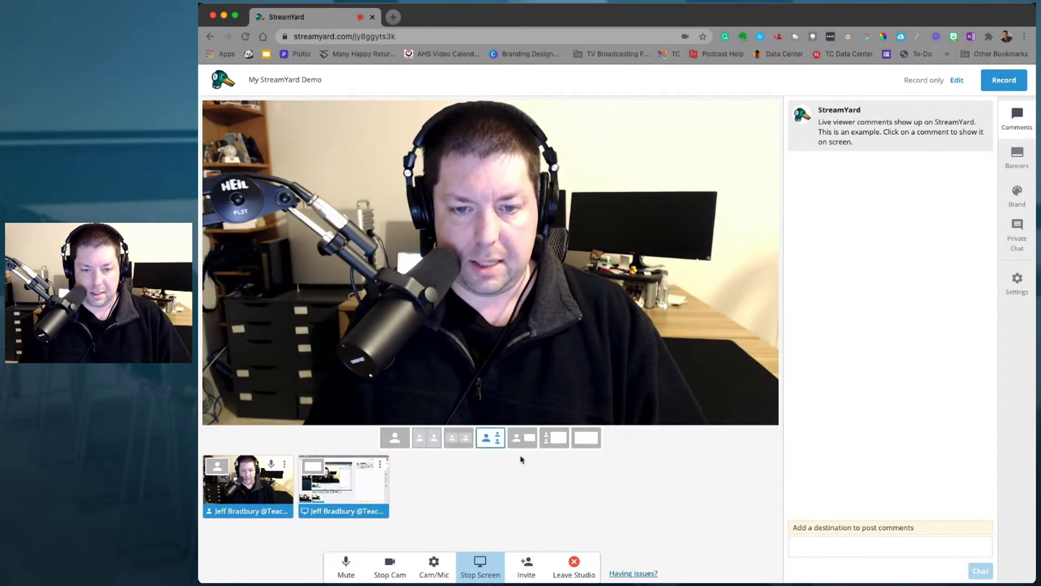
pyautogui.click(520, 438)
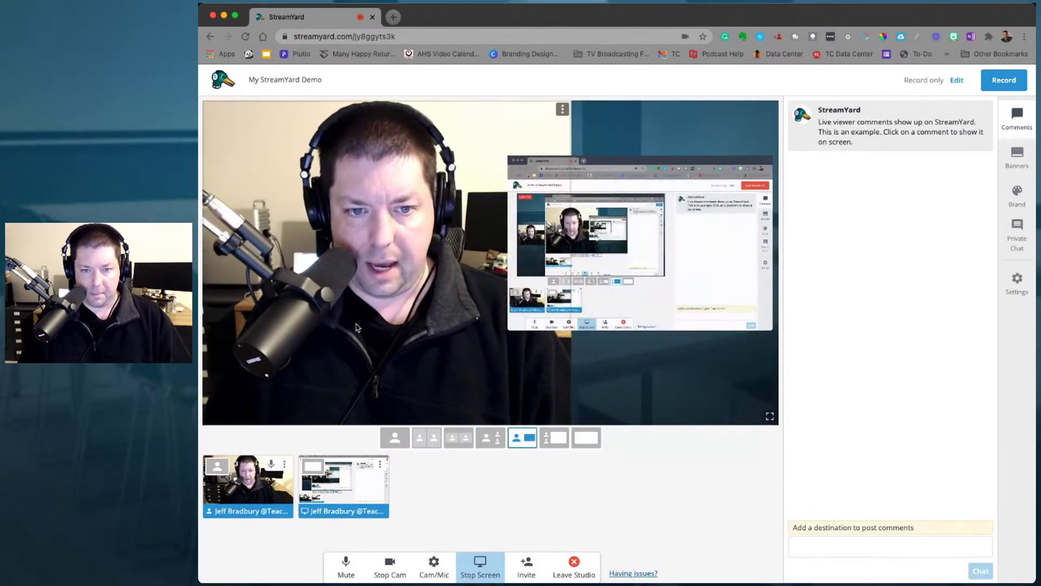
pyautogui.click(548, 440)
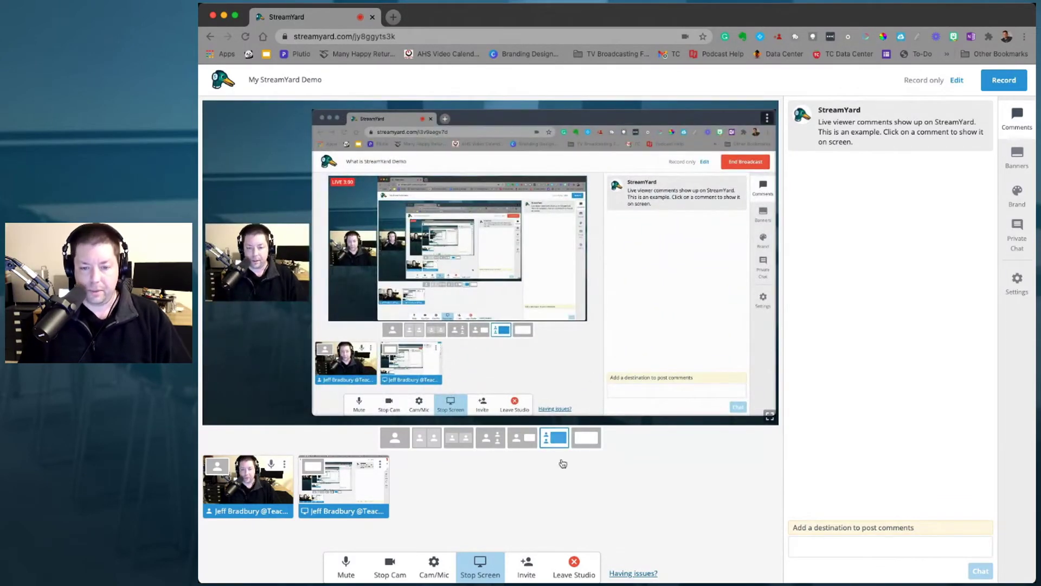
pyautogui.click(587, 438)
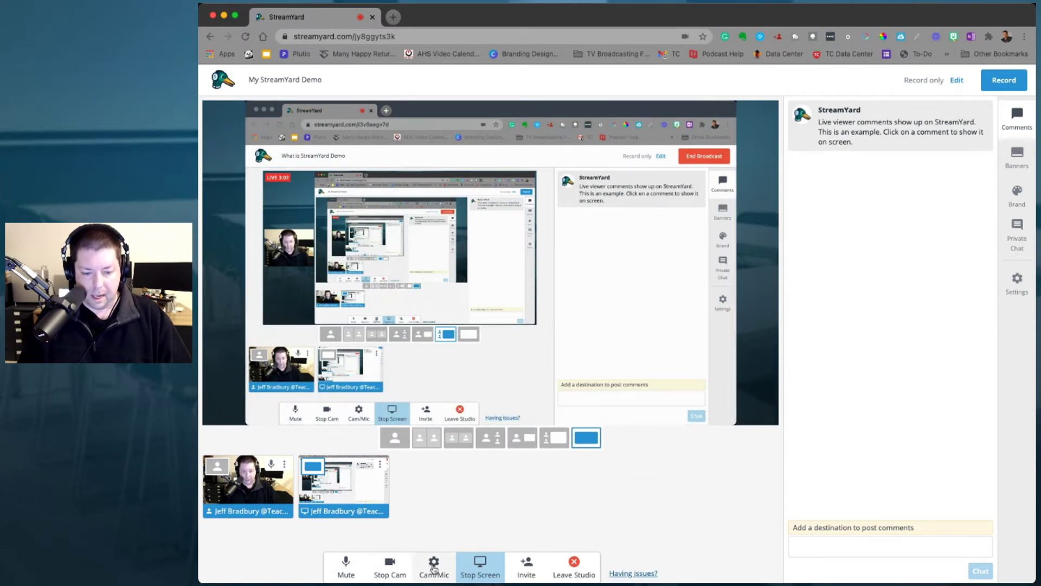
pyautogui.click(525, 564)
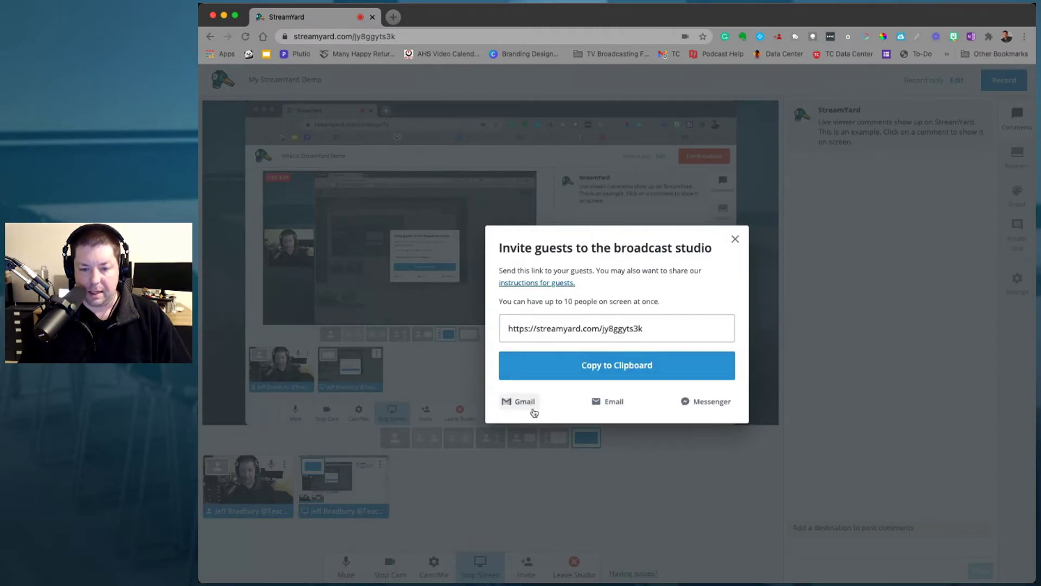
pyautogui.click(592, 325)
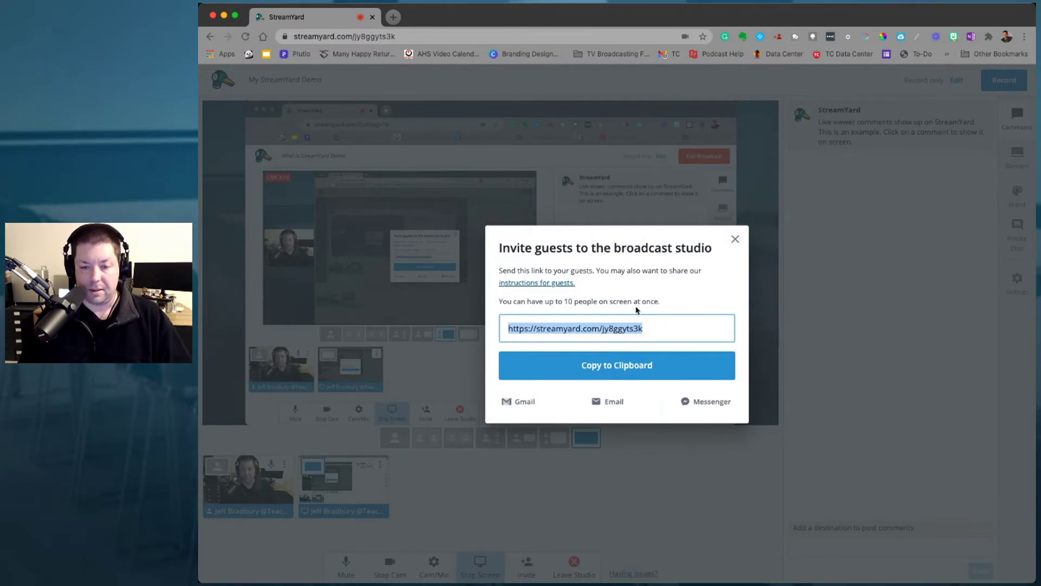
pyautogui.click(575, 359)
pyautogui.click(734, 239)
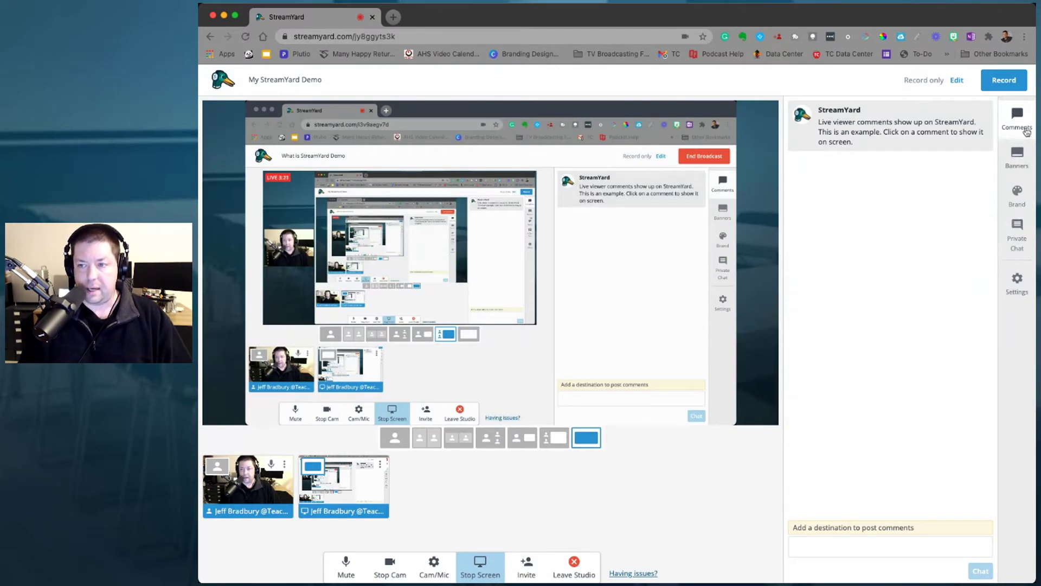
# Open the banner list and toggle the example ticker banner on and off the stage
pyautogui.moveTo(843, 127)
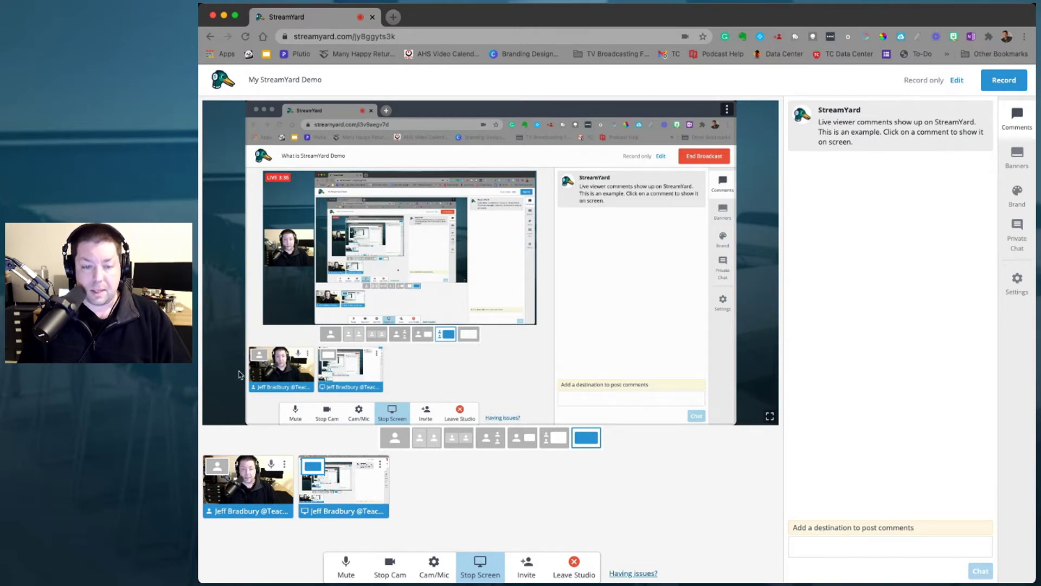
pyautogui.click(1012, 157)
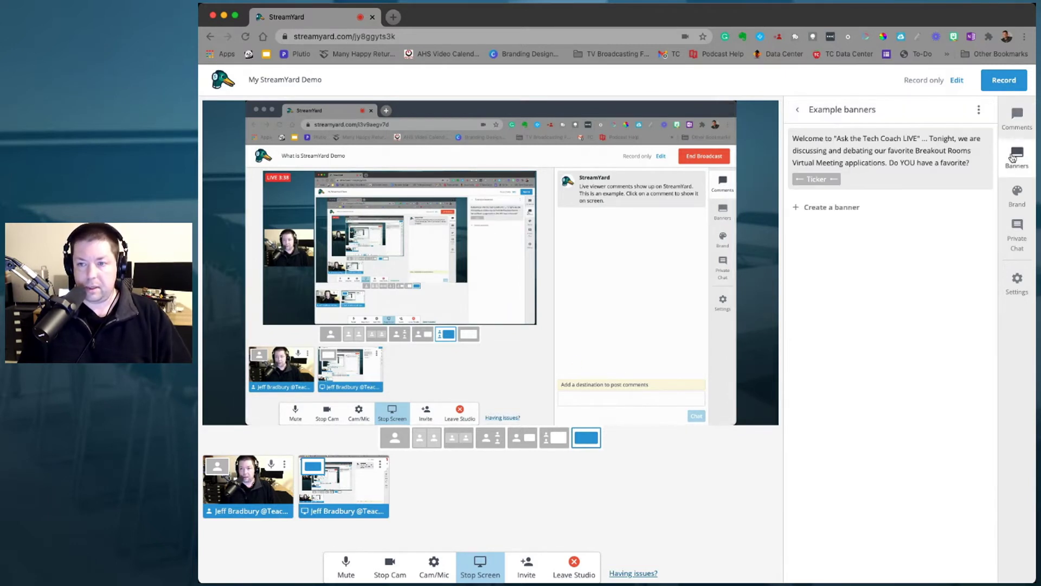
pyautogui.click(850, 172)
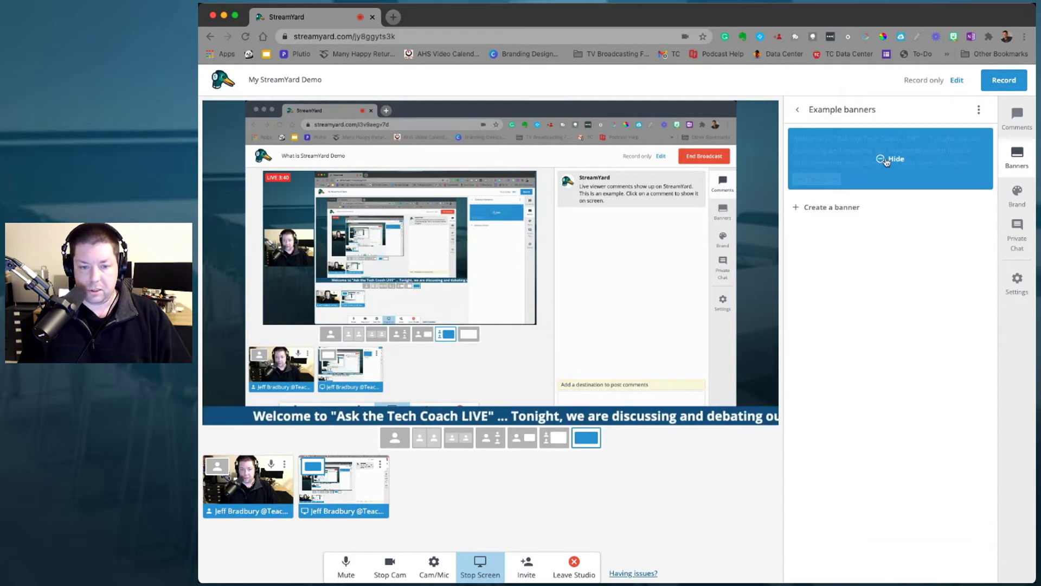
pyautogui.click(852, 172)
pyautogui.click(853, 174)
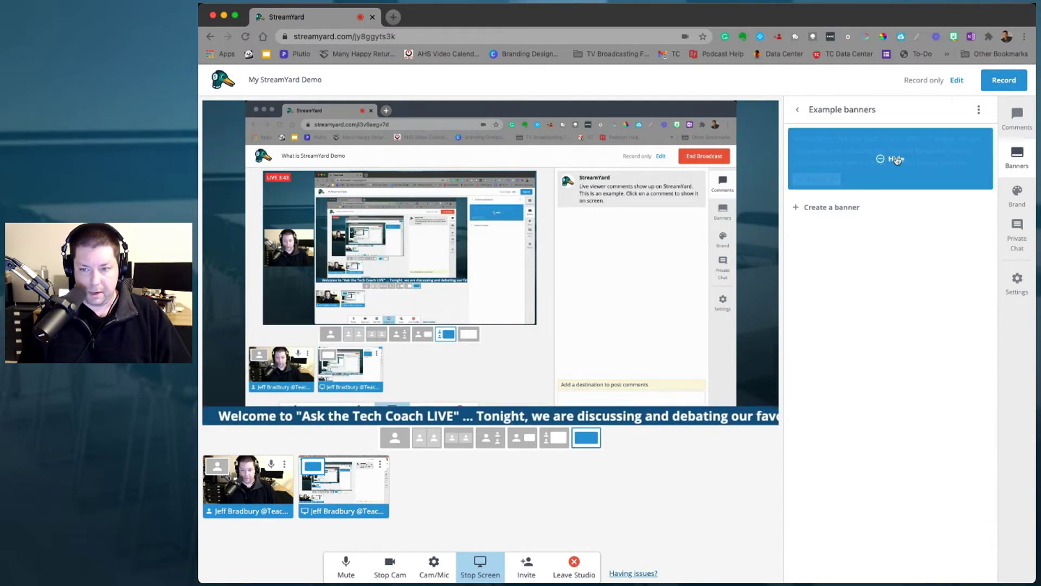
pyautogui.click(853, 174)
# Create a 'Hello Worls' banner, show it on stage, hide it again, and open Brand settings
pyautogui.click(832, 205)
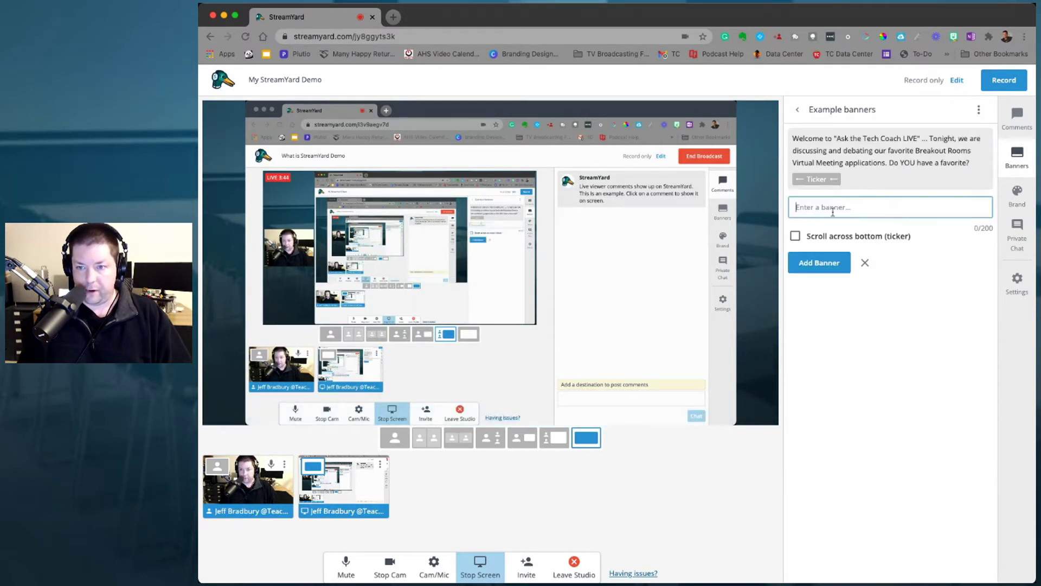
pyautogui.write('Hello Worls')
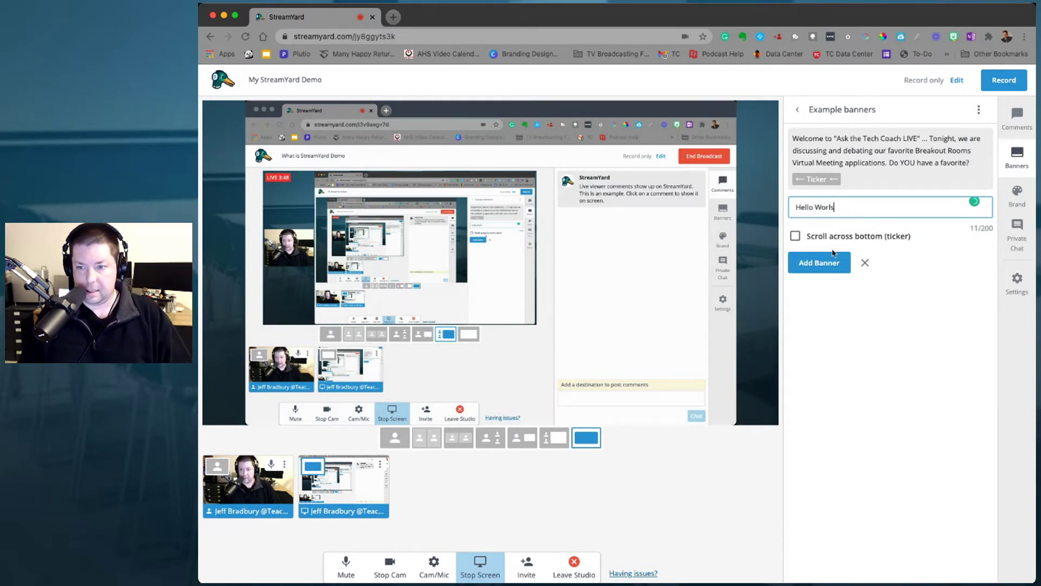
pyautogui.click(834, 254)
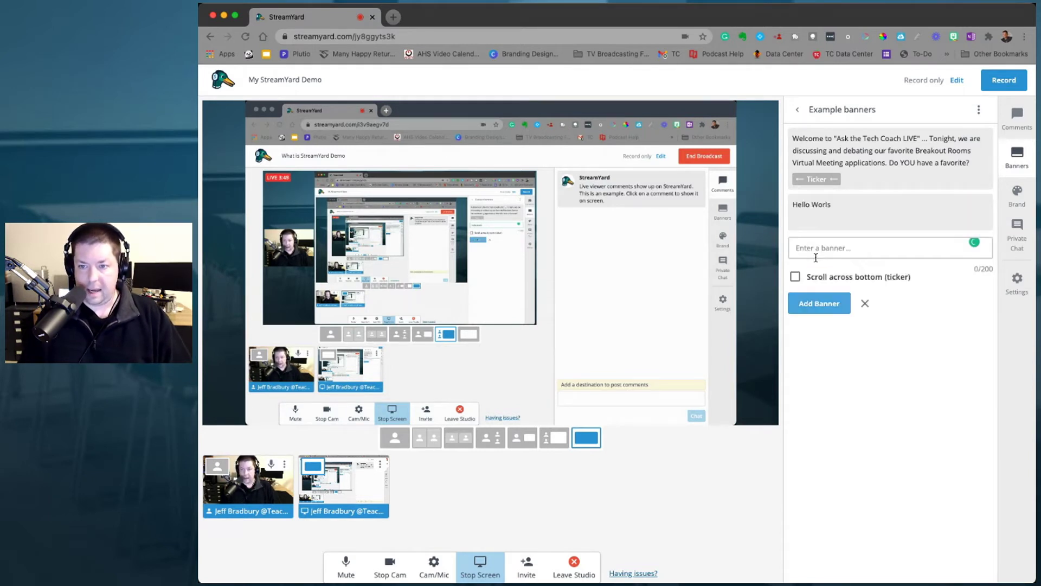
pyautogui.click(849, 217)
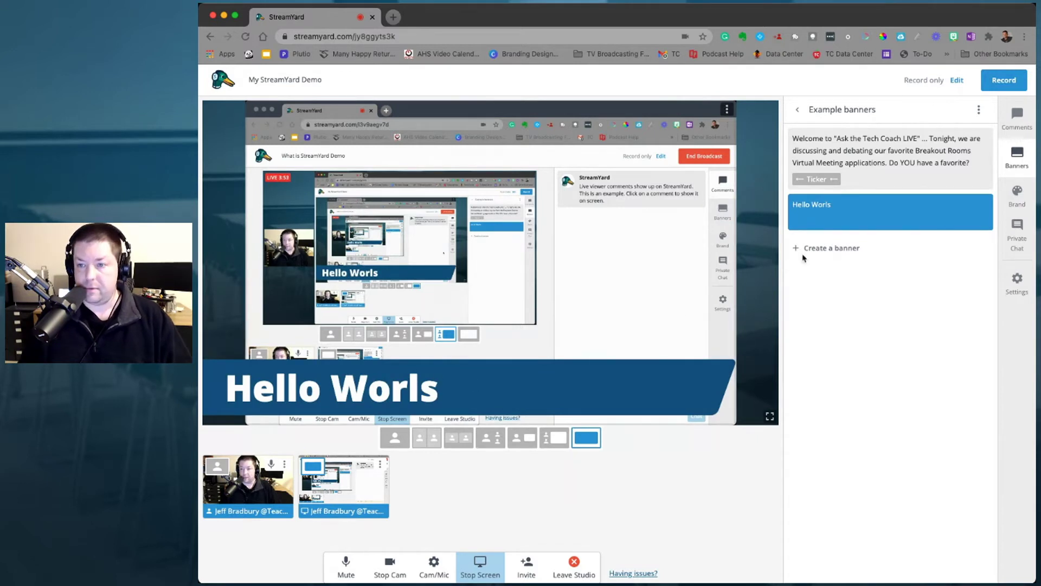
pyautogui.click(950, 204)
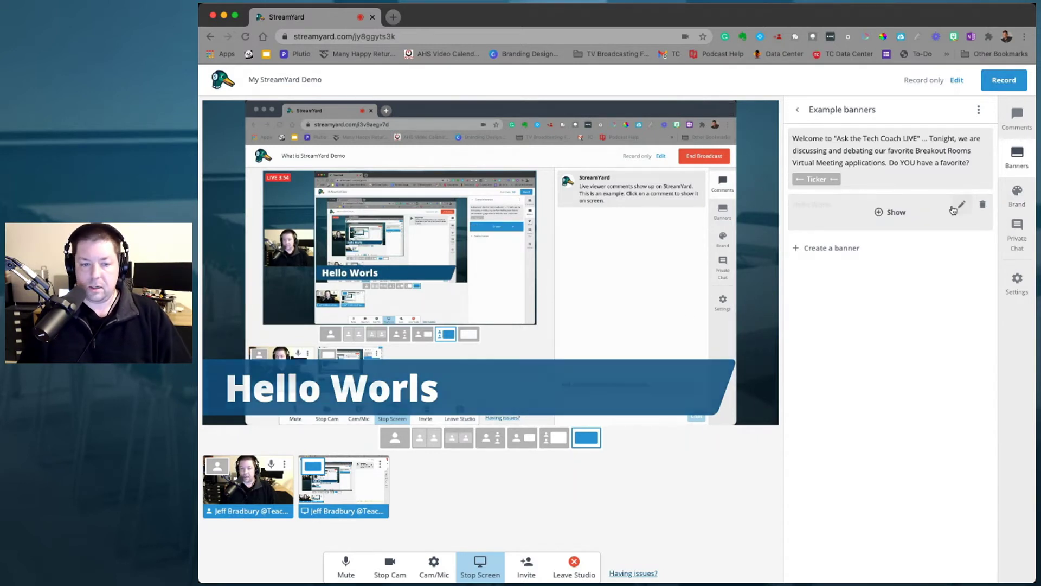
pyautogui.click(1017, 195)
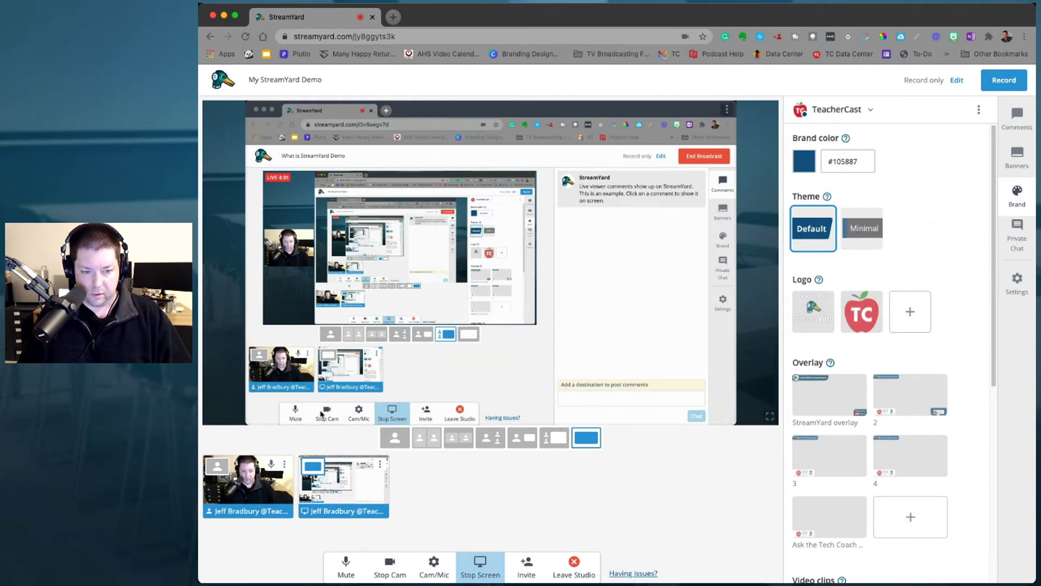
# Switch the stage to the camera layout and keep the Default theme after trying Minimal
pyautogui.click(431, 440)
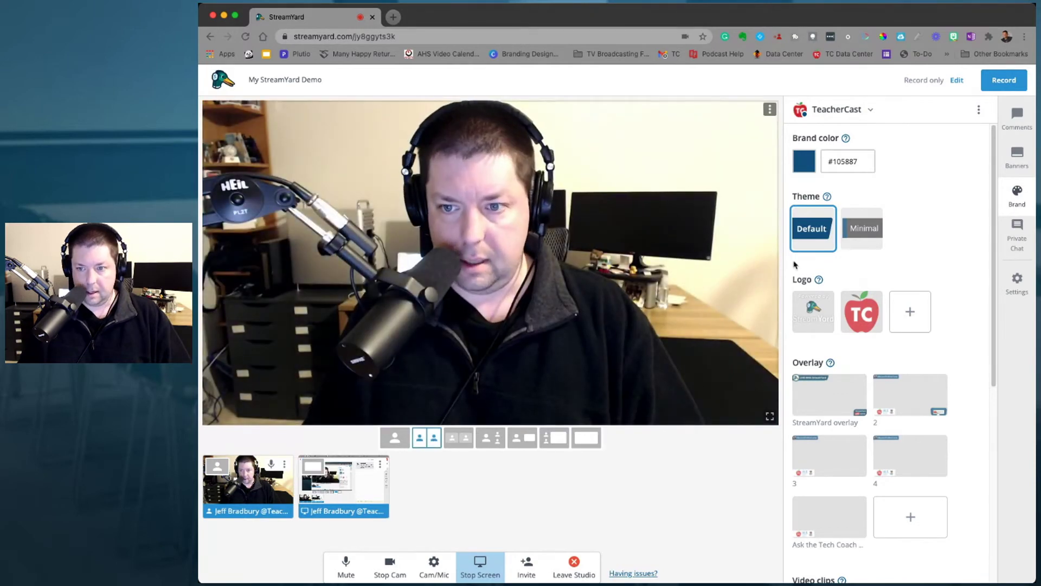
pyautogui.click(862, 227)
pyautogui.click(822, 231)
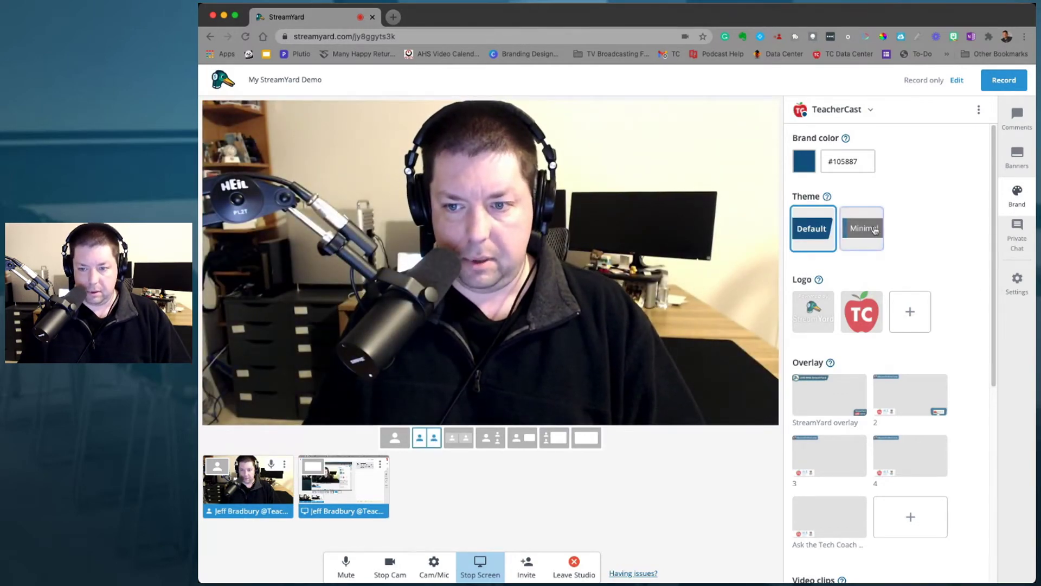
# Try overlays 2, StreamYard, 3 and 4, ending on the sponsor-logo Ask the Tech Coach overlay
pyautogui.scroll(-3, 873, 249)
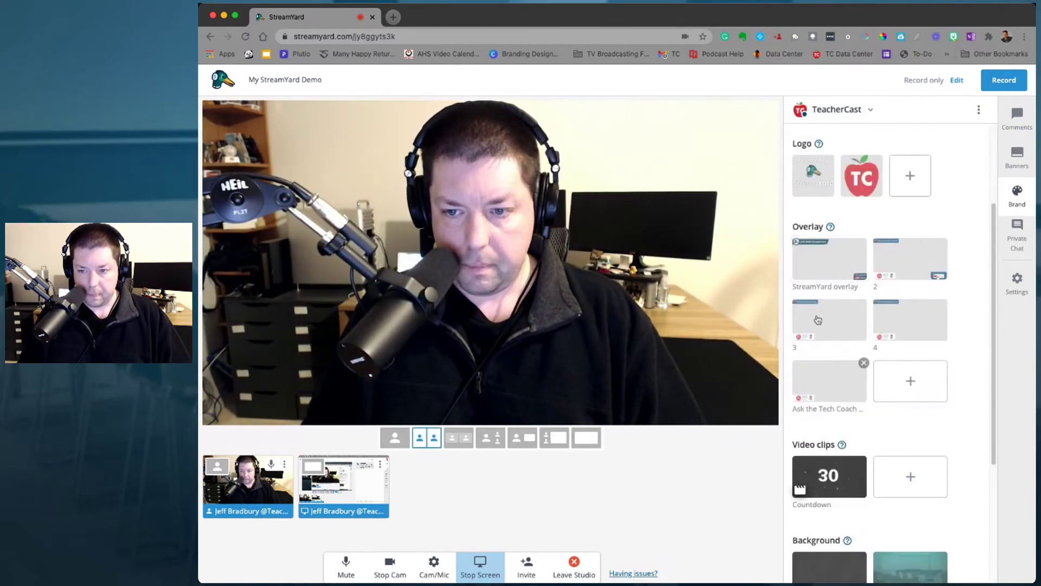
pyautogui.click(904, 254)
pyautogui.click(845, 262)
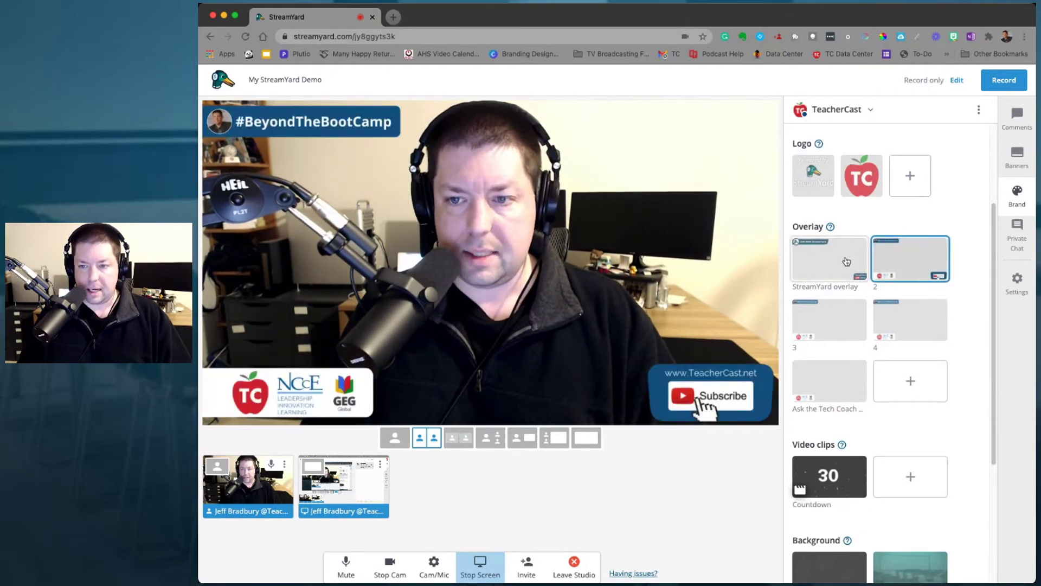
pyautogui.click(835, 323)
pyautogui.click(905, 324)
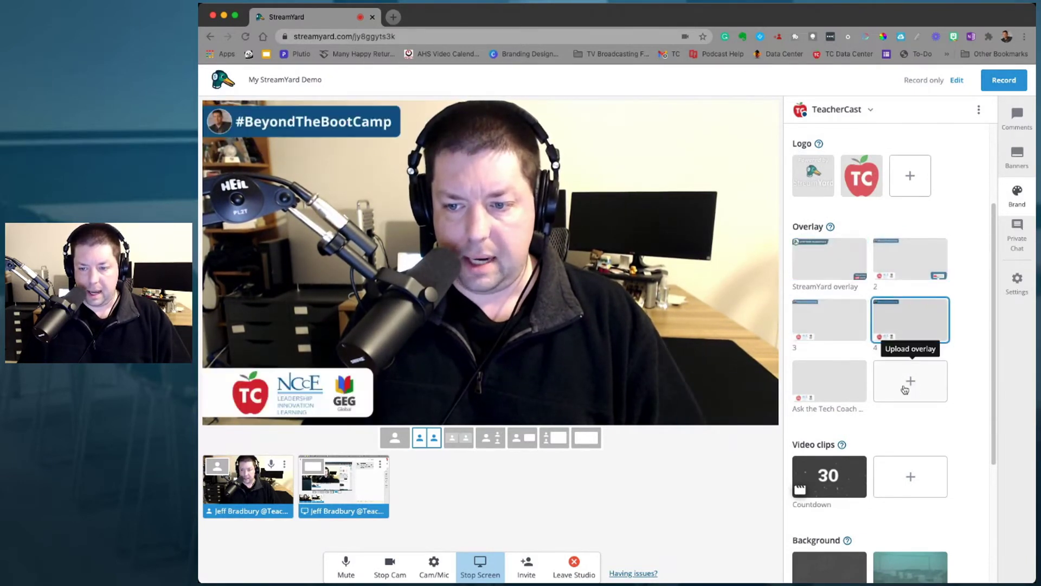
pyautogui.click(840, 398)
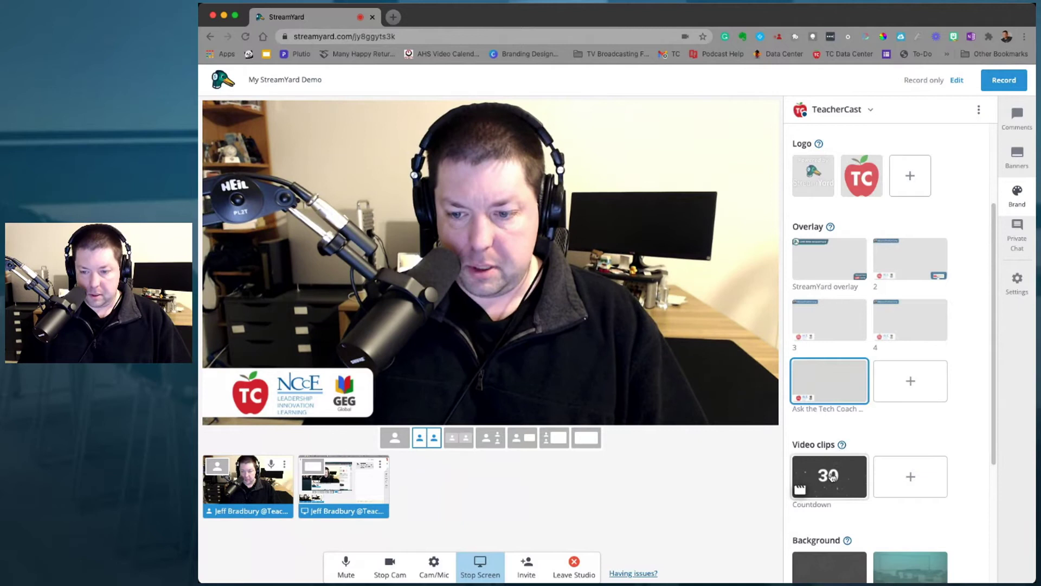
# Play the 30-second Countdown clip on stage, then stop it to return to the webcam
pyautogui.click(812, 471)
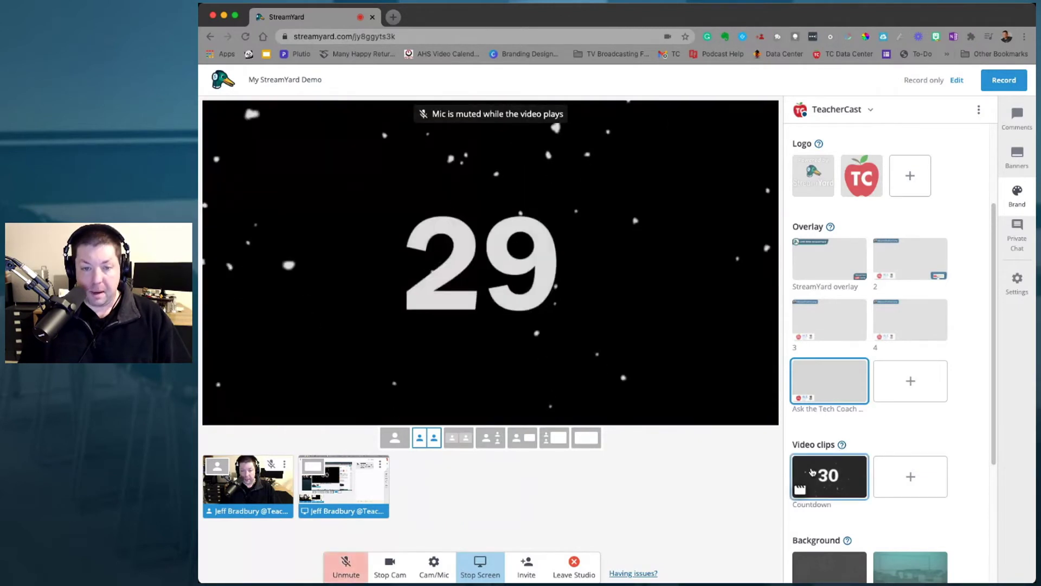
pyautogui.click(846, 475)
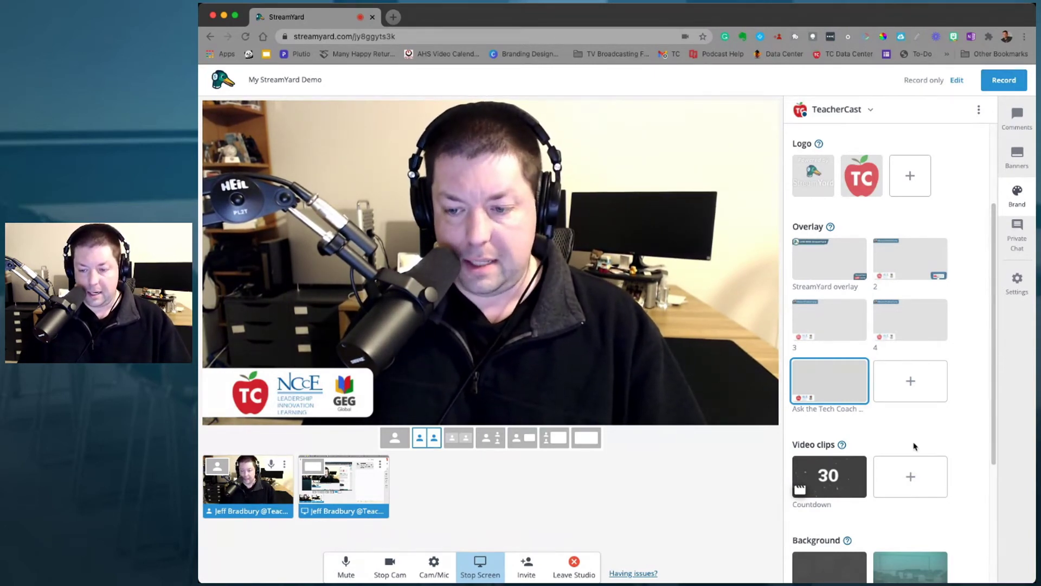
# Set the layout to a large shared screen with a small webcam beside it
pyautogui.scroll(-2, 915, 447)
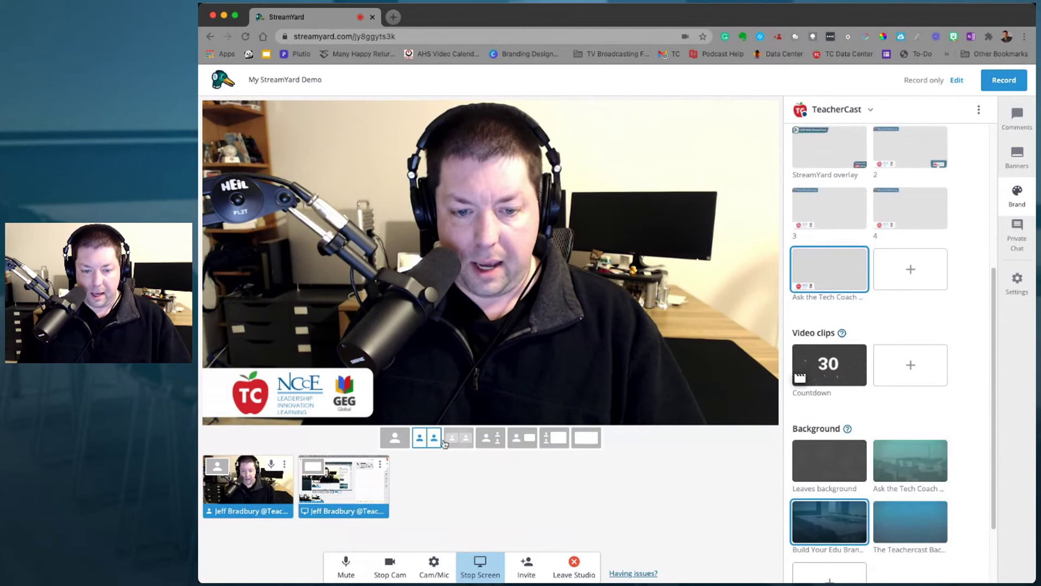
pyautogui.click(522, 437)
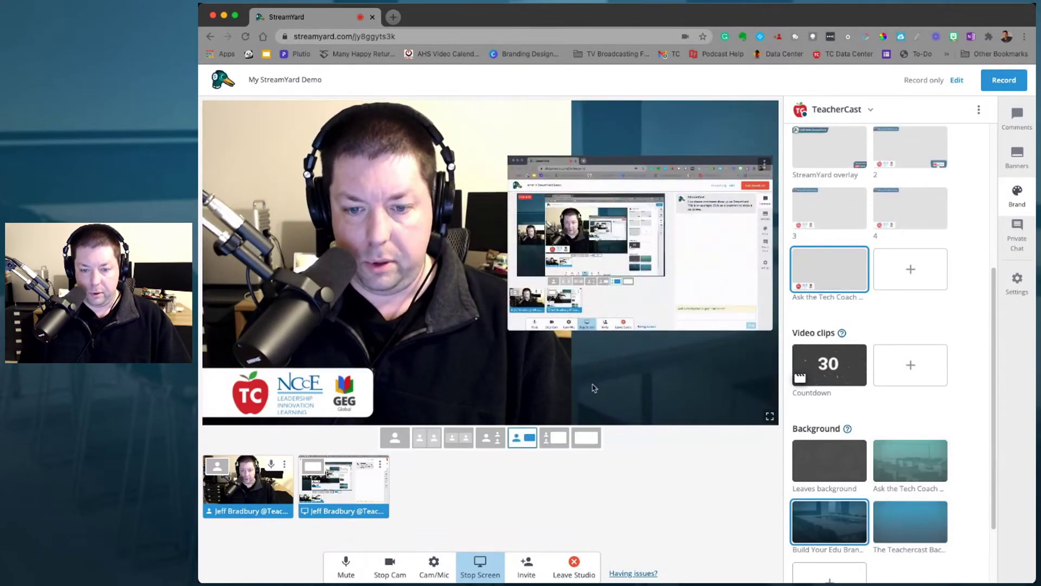
pyautogui.click(554, 437)
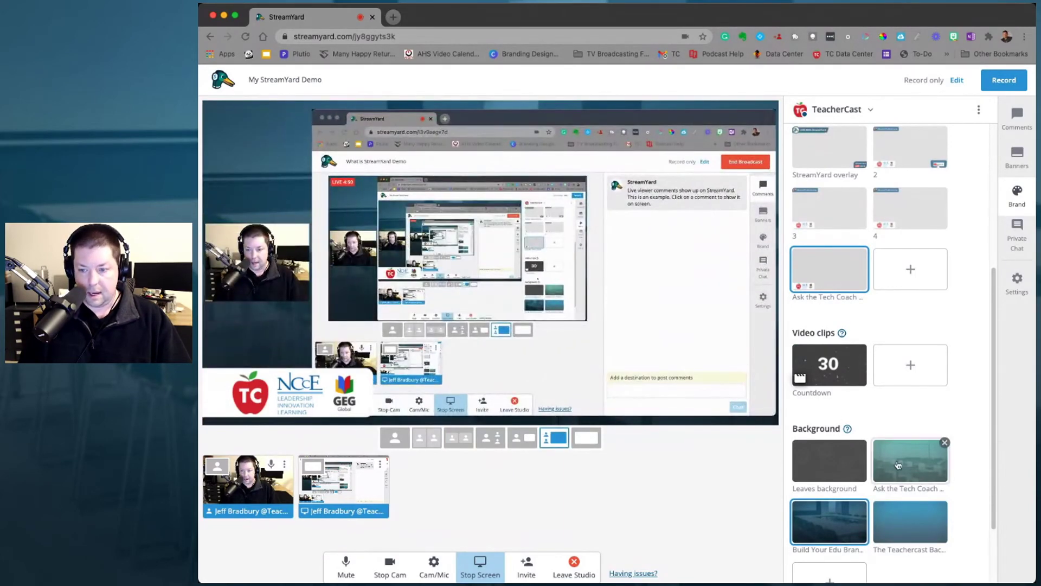
# Try several stage backgrounds, including Leaves and Teachercast, ending on Build Your Edu Brand
pyautogui.click(900, 467)
pyautogui.click(903, 513)
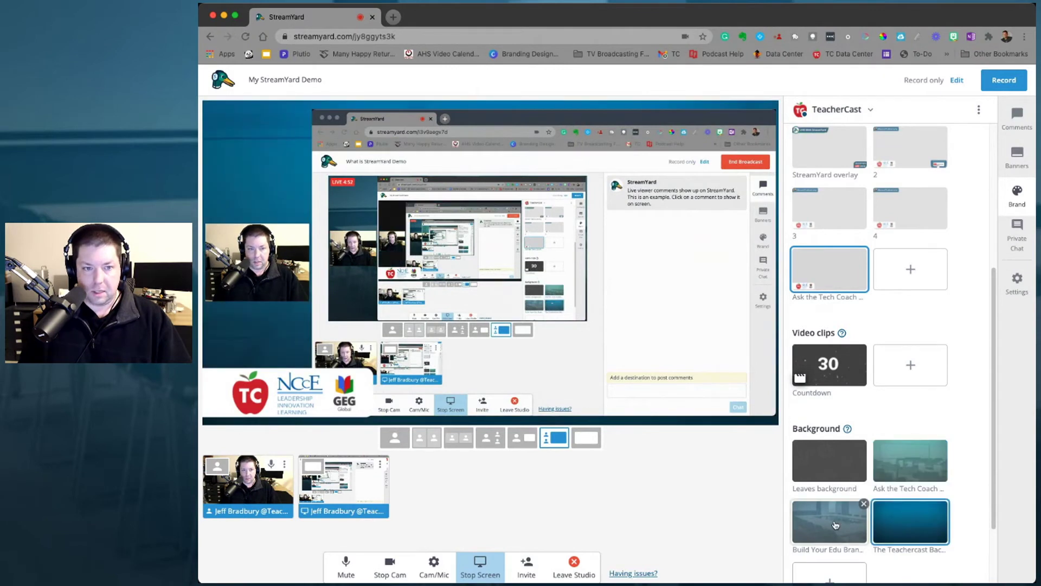
pyautogui.click(827, 461)
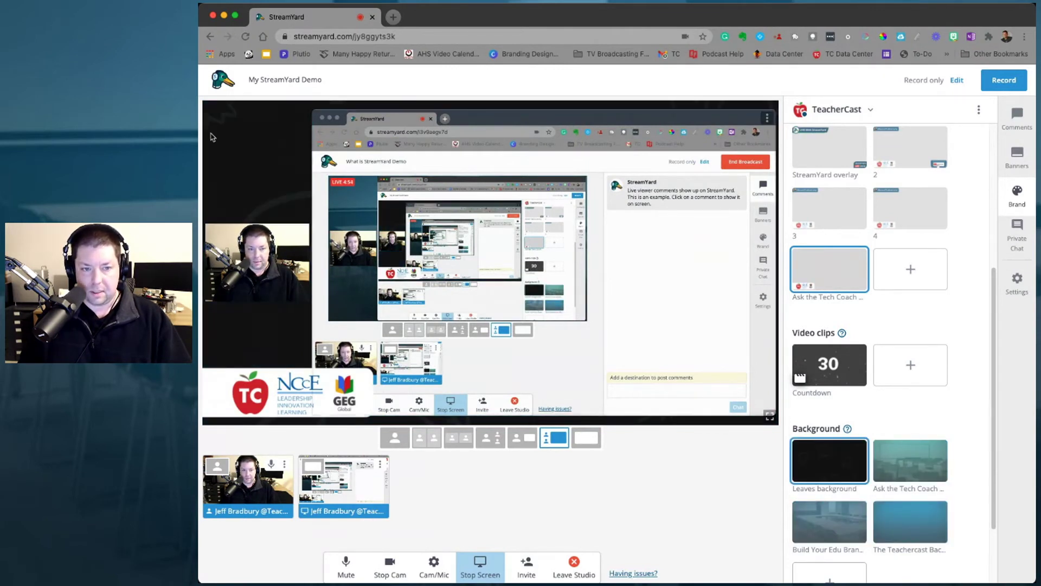
pyautogui.click(904, 518)
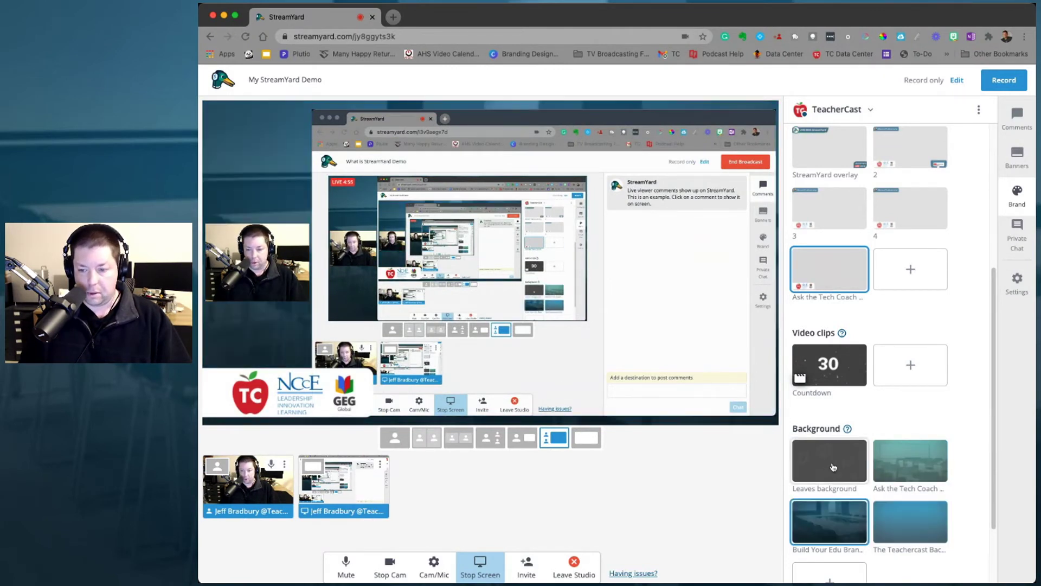
pyautogui.click(903, 462)
pyautogui.click(911, 520)
pyautogui.click(829, 521)
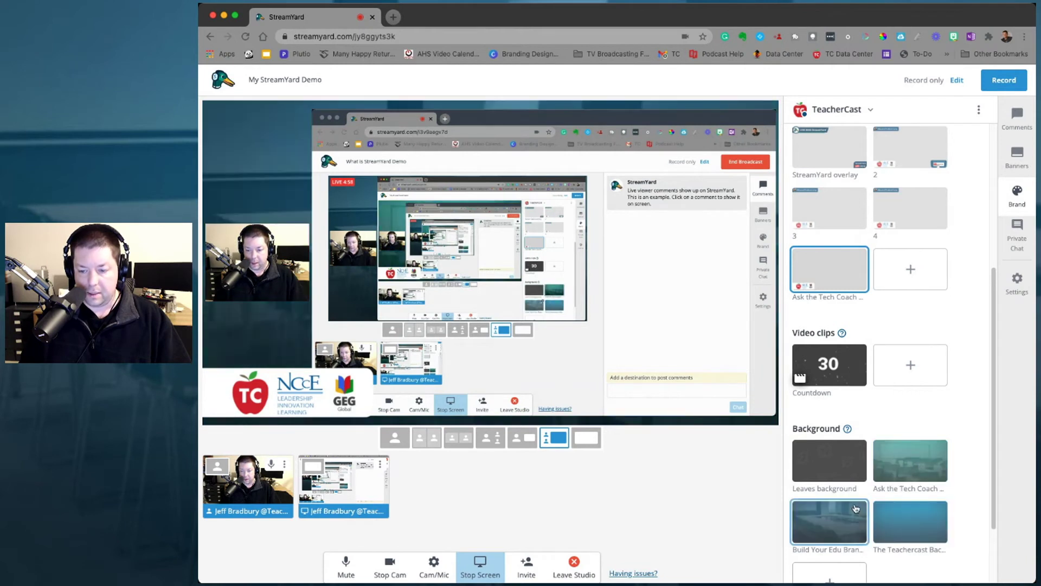
# Turn off participant display names on the stage
pyautogui.scroll(-3, 830, 490)
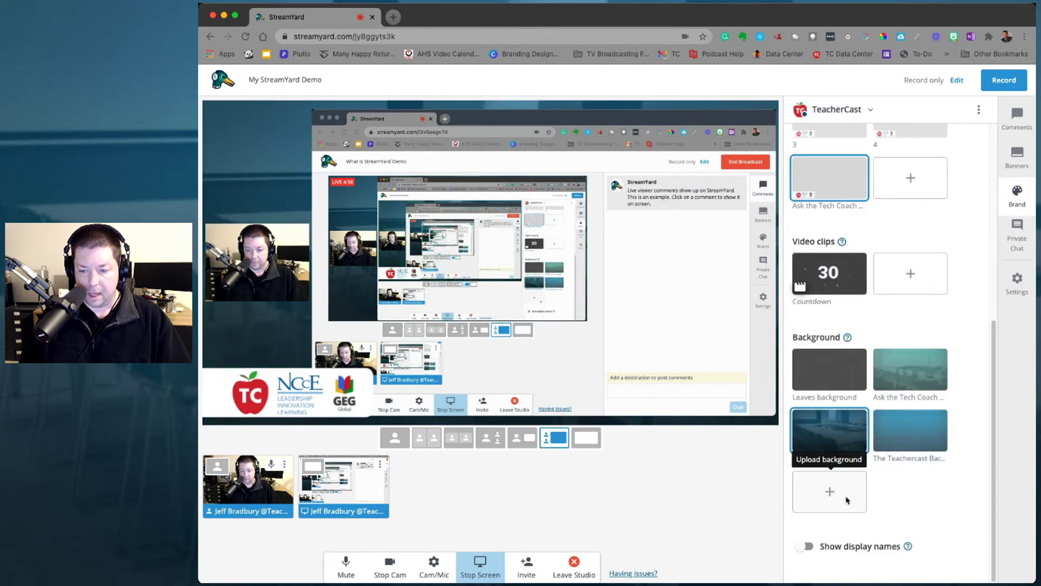
pyautogui.click(811, 547)
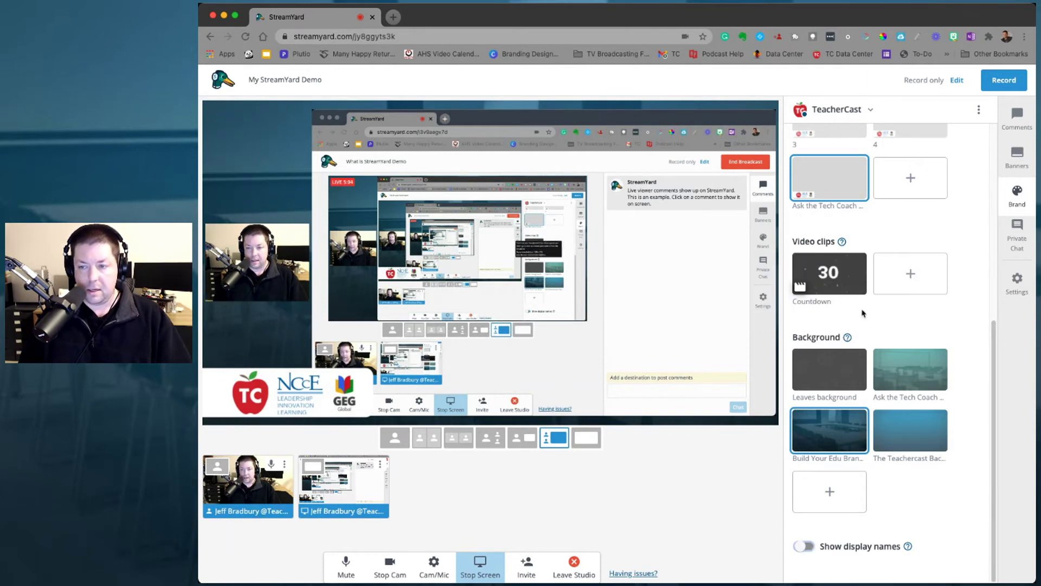
pyautogui.scroll(5, 859, 282)
pyautogui.click(847, 107)
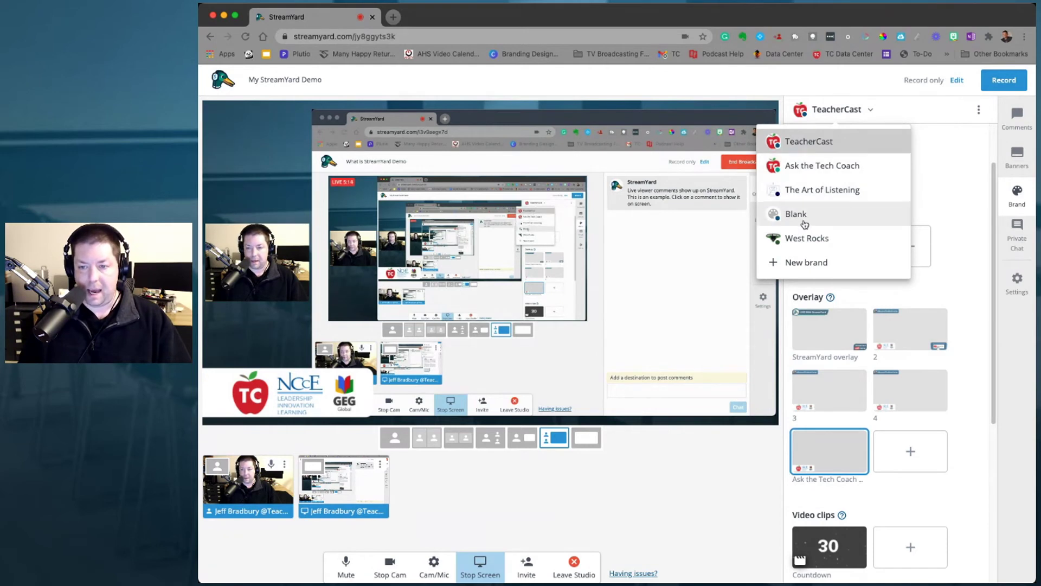
# Start a new brand but cancel it, then show the Private Chat panel for guests
pyautogui.click(815, 264)
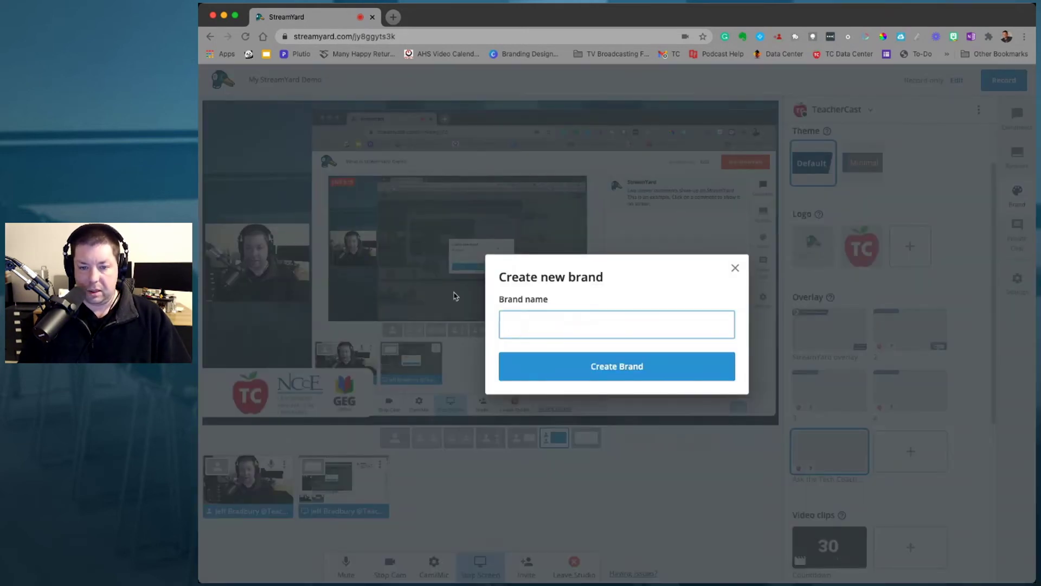
pyautogui.click(735, 268)
pyautogui.click(1028, 235)
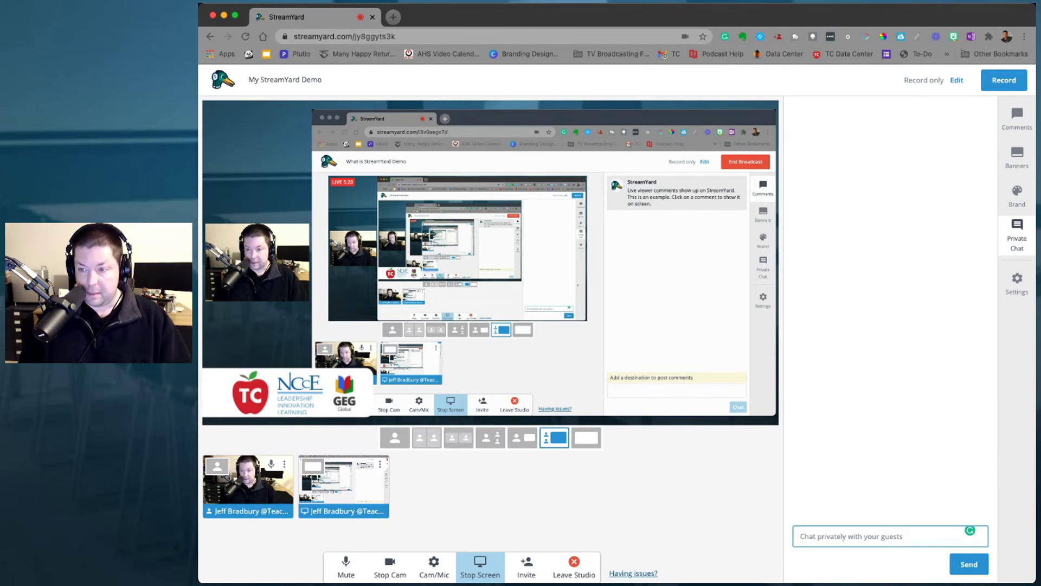
pyautogui.click(1017, 279)
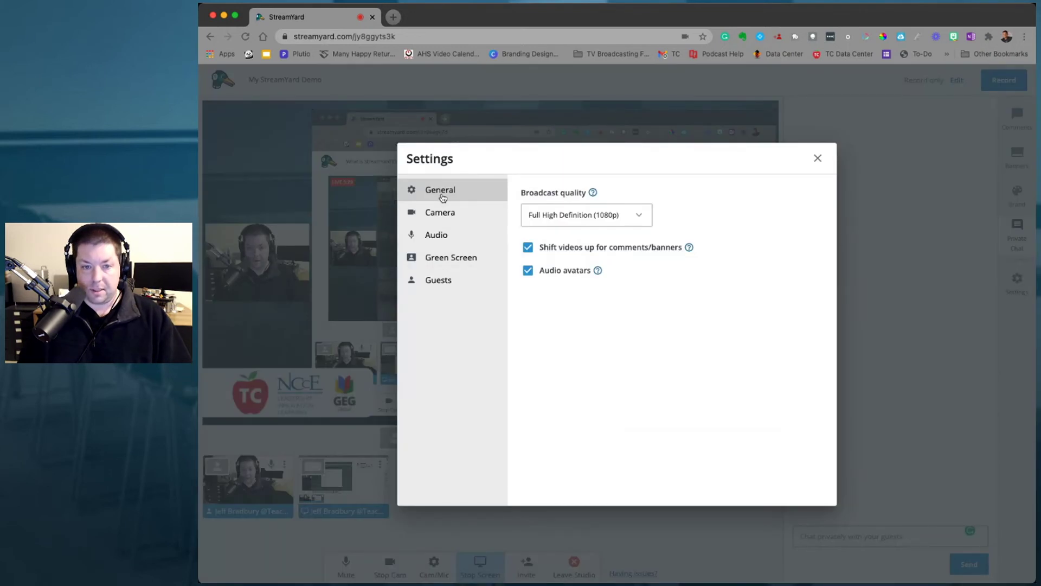
pyautogui.click(448, 211)
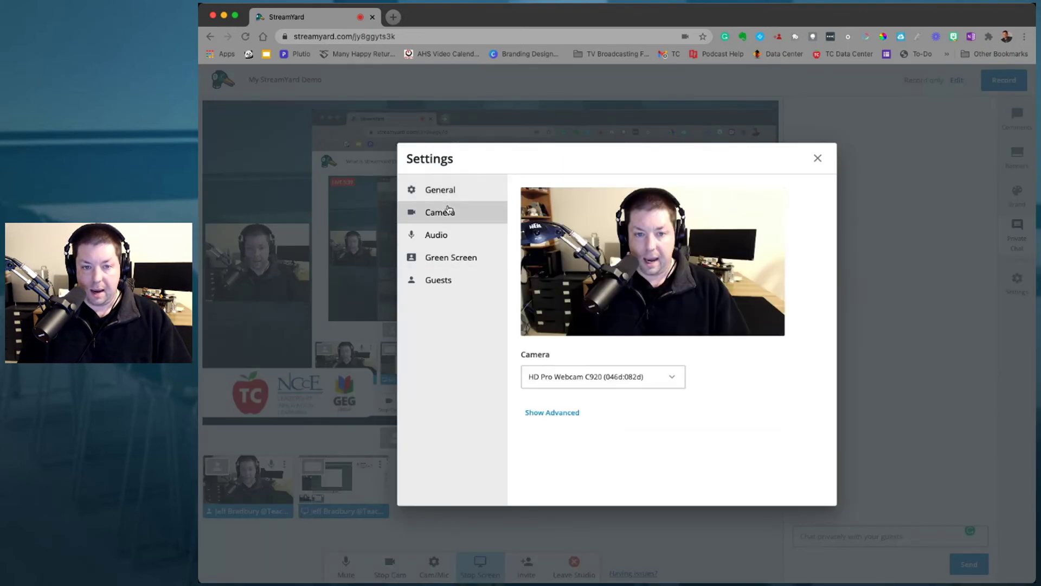
pyautogui.click(453, 235)
pyautogui.click(458, 259)
pyautogui.click(460, 280)
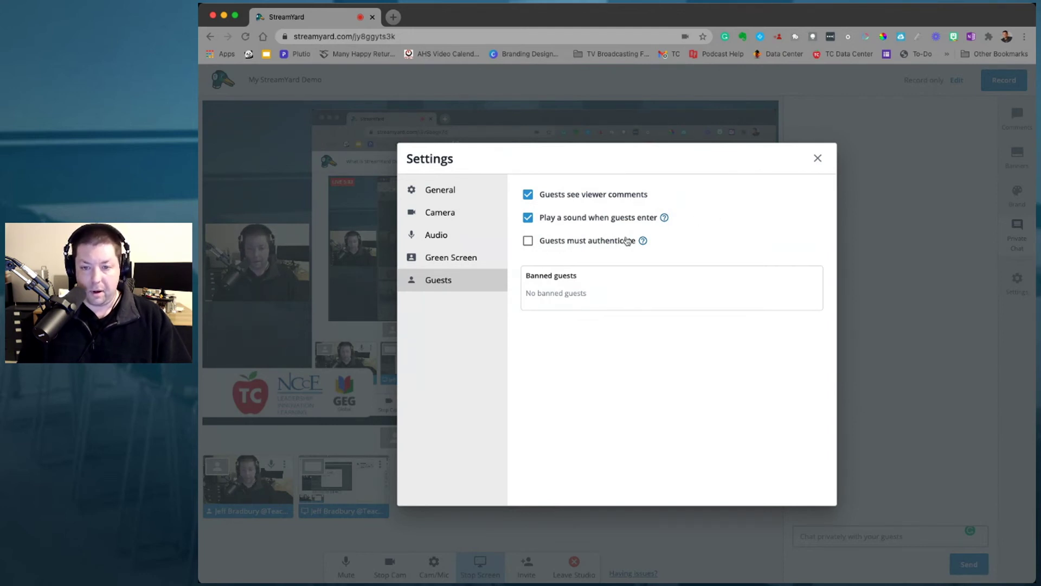
pyautogui.click(818, 158)
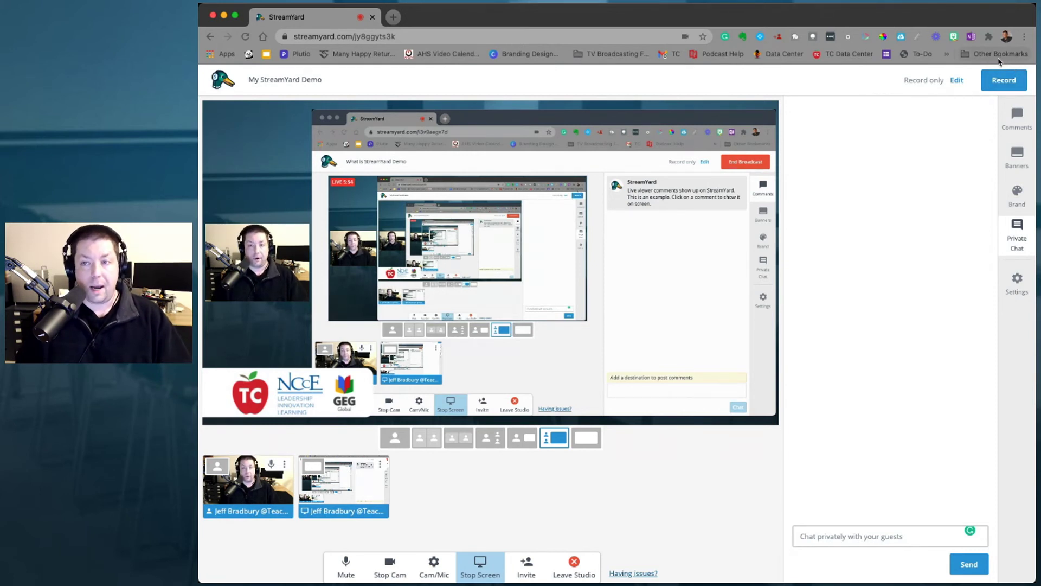
pyautogui.click(957, 80)
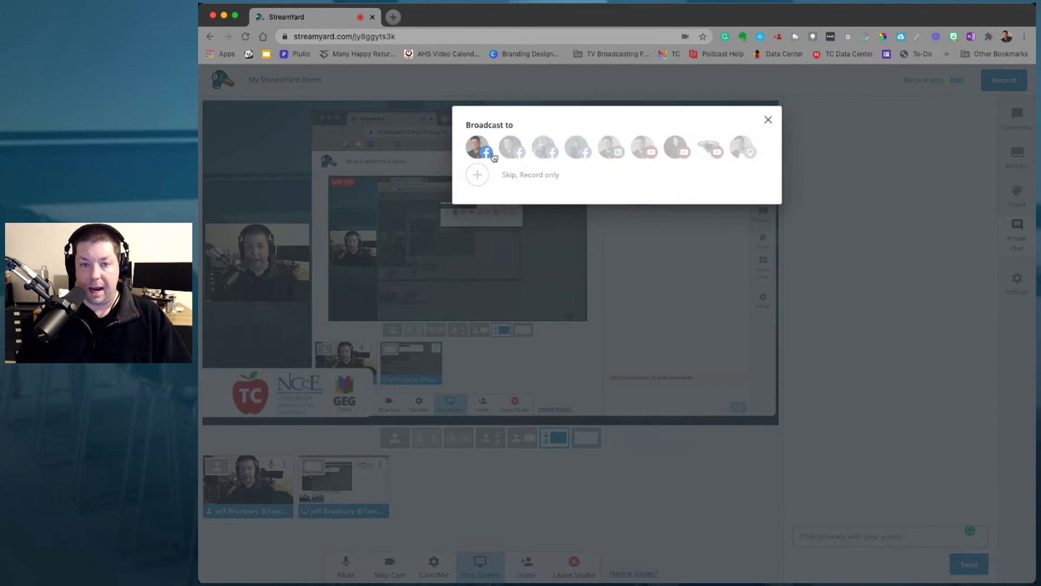
pyautogui.click(645, 149)
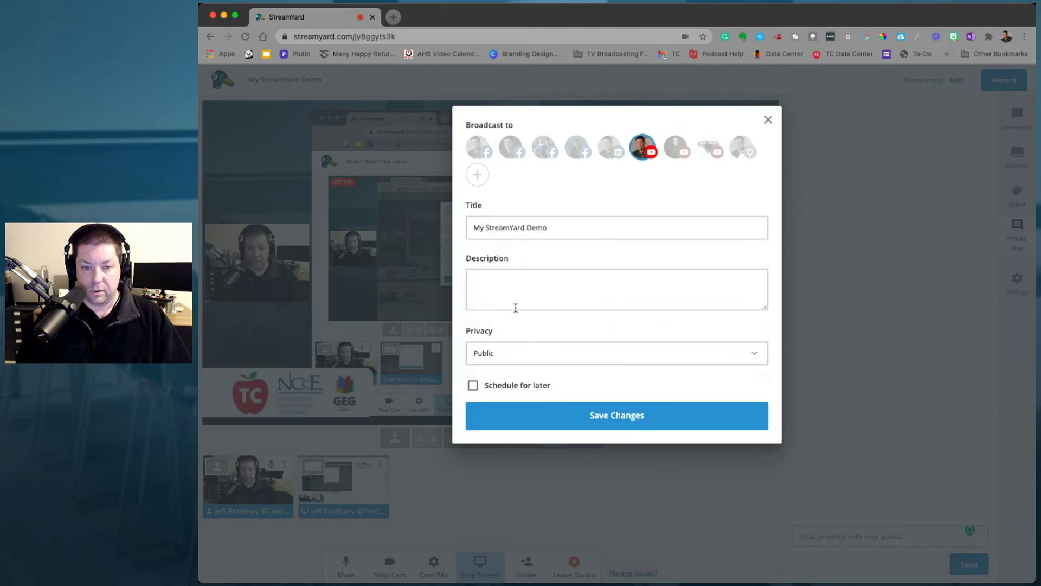
pyautogui.click(505, 386)
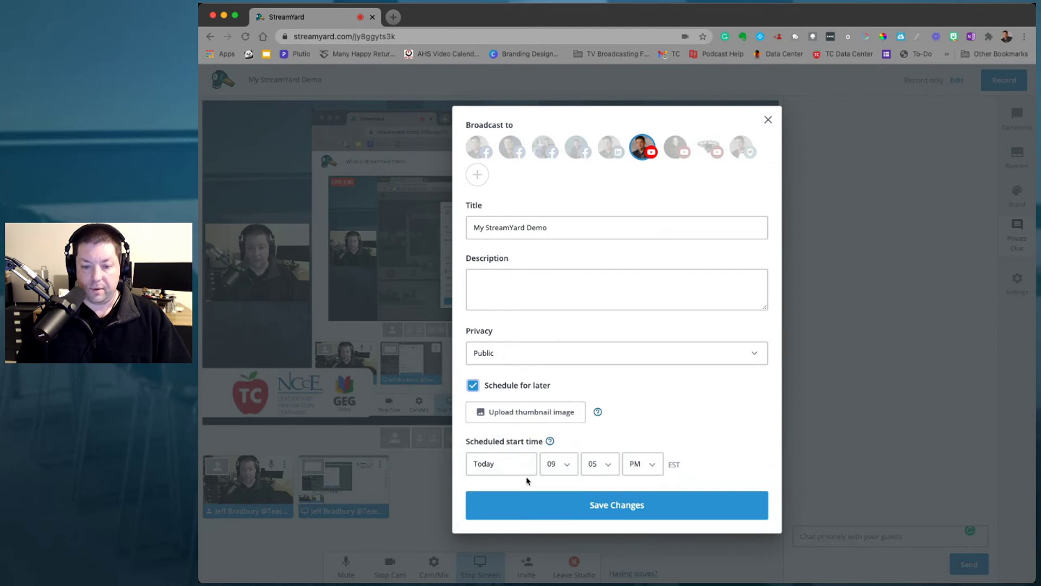
pyautogui.click(642, 147)
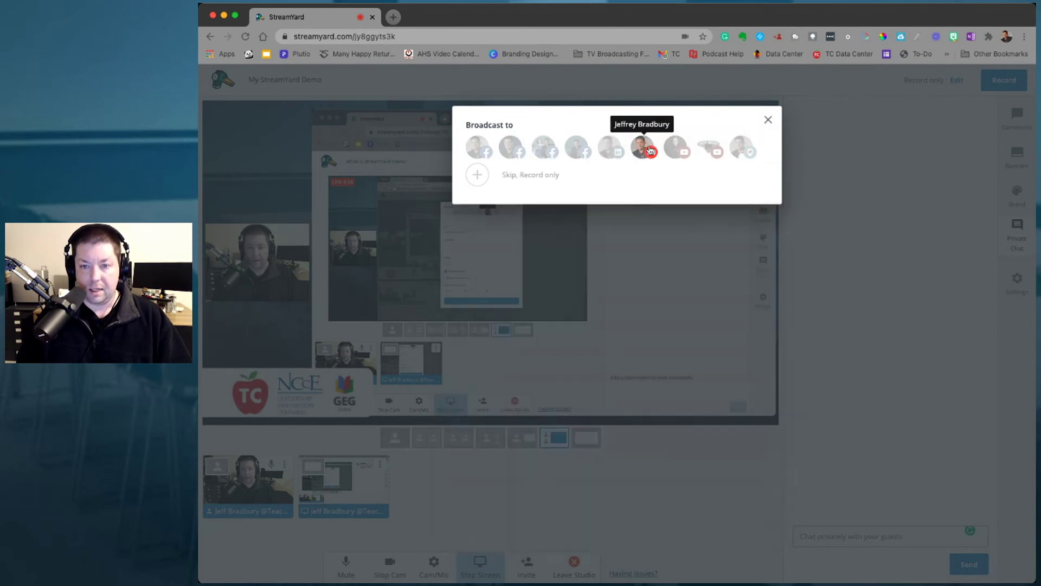
pyautogui.click(742, 147)
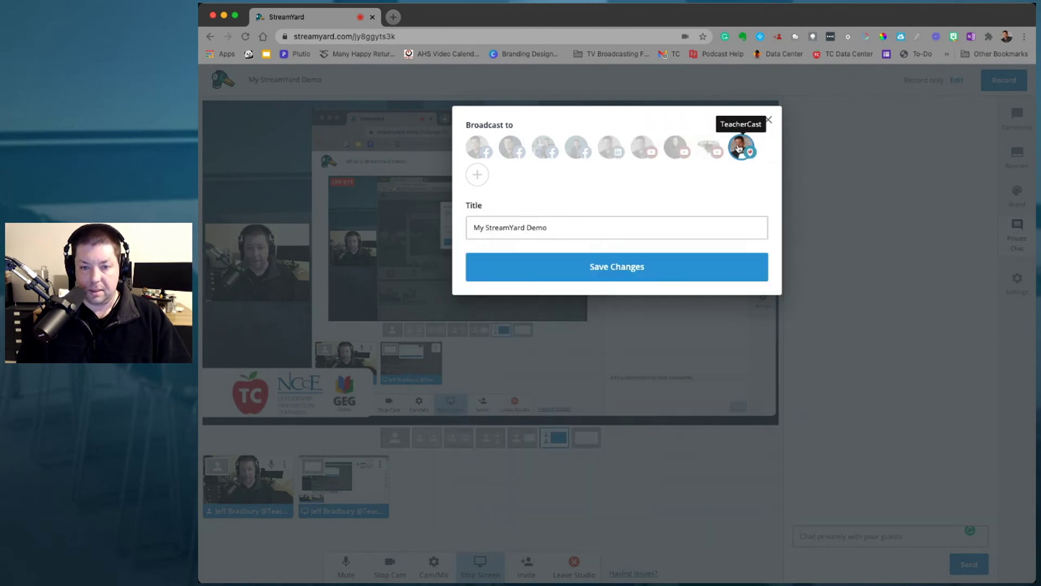
pyautogui.click(508, 148)
pyautogui.click(768, 120)
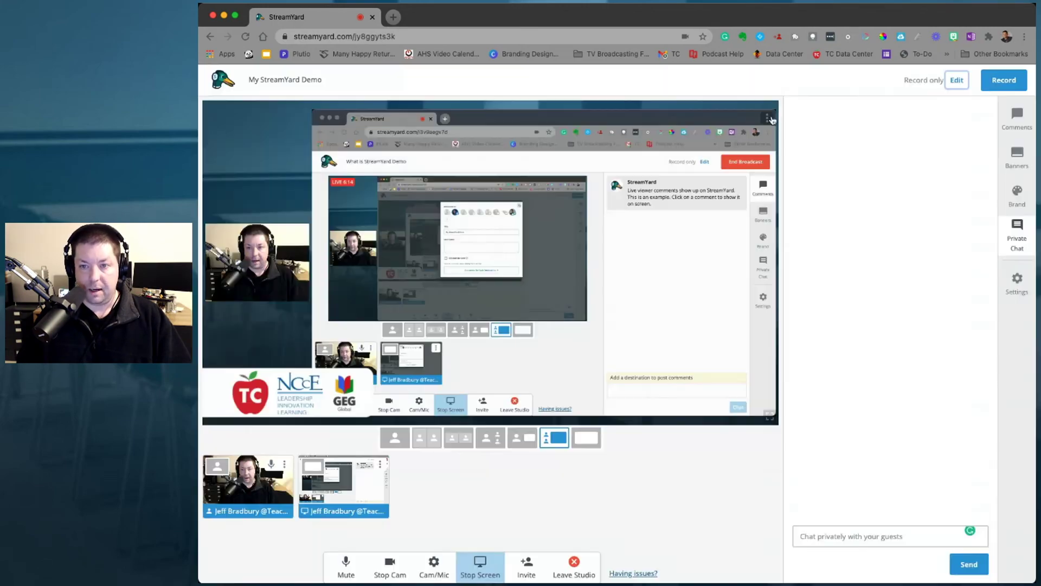